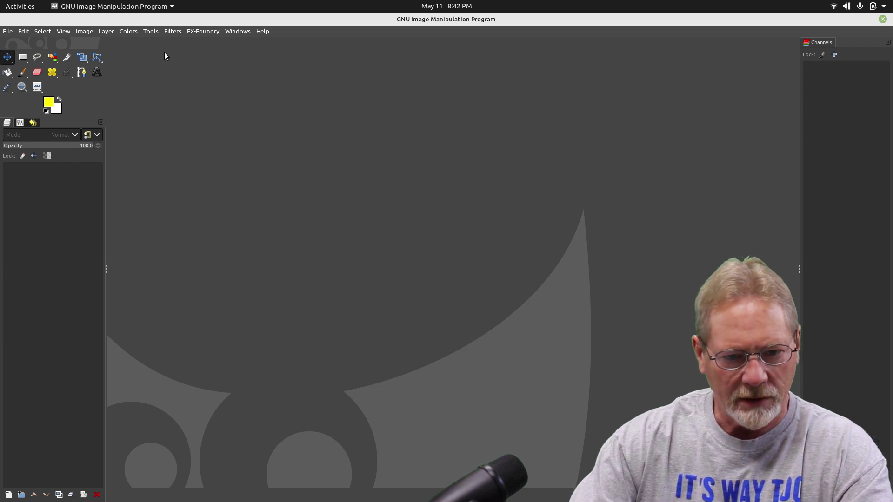
Step: Open papaw_cartoon.png, then tinkerz_lab_logo.svg rendered at 250×250
{"action": "left_click", "coordinate": [8, 32]}
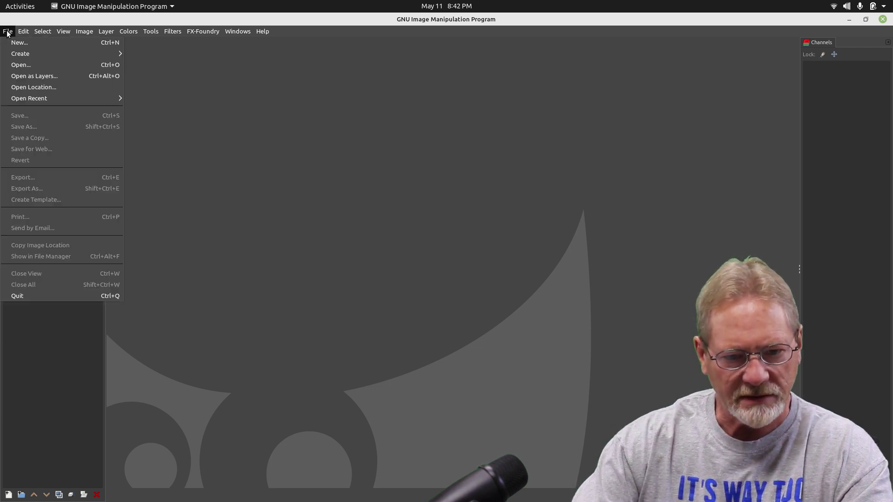
{"action": "left_click", "coordinate": [20, 65]}
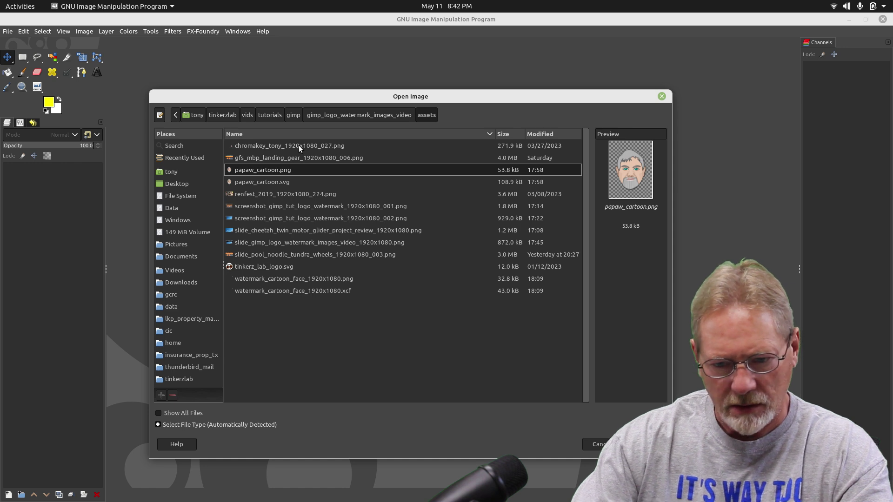
{"action": "double_click", "coordinate": [269, 171]}
{"action": "left_click", "coordinate": [8, 31]}
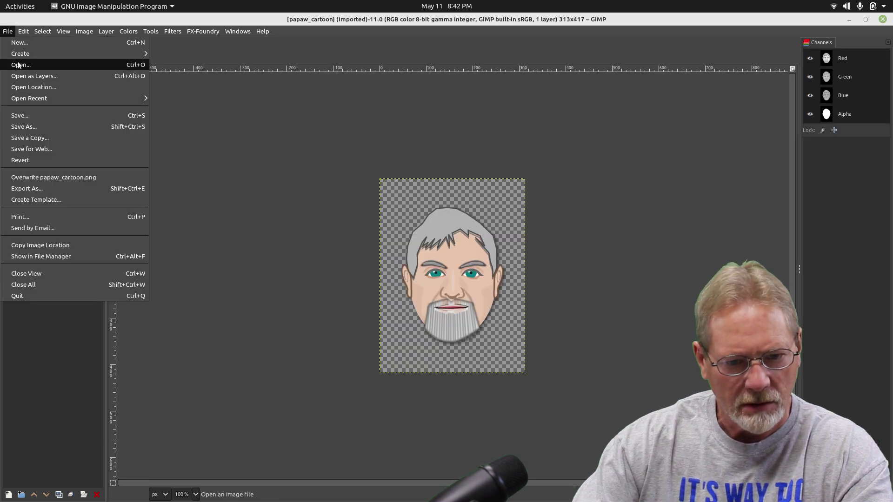
{"action": "left_click", "coordinate": [20, 66]}
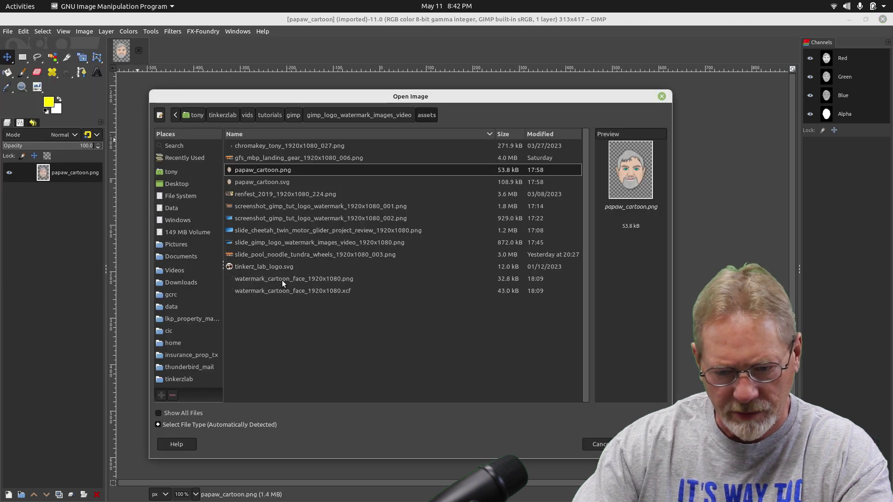
{"action": "double_click", "coordinate": [254, 267]}
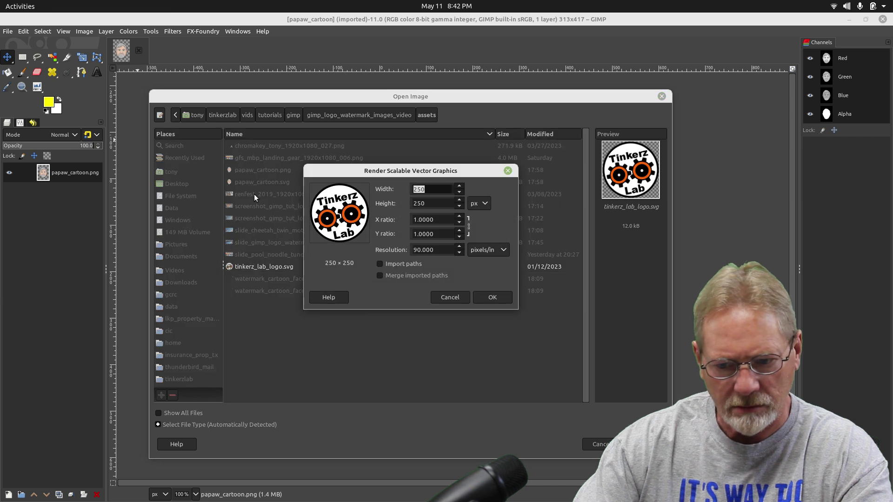
{"action": "left_click", "coordinate": [500, 296]}
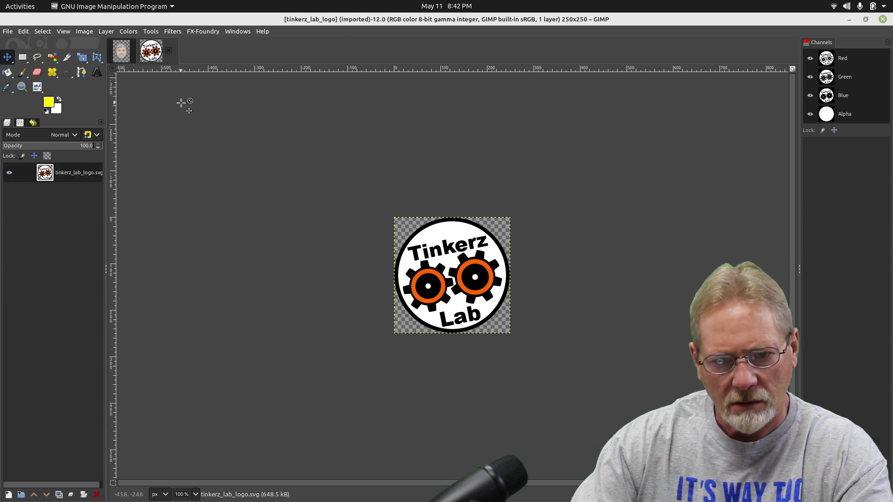
Step: Open the glider slide and the GIMP Tutorial title slide
{"action": "left_click", "coordinate": [7, 32]}
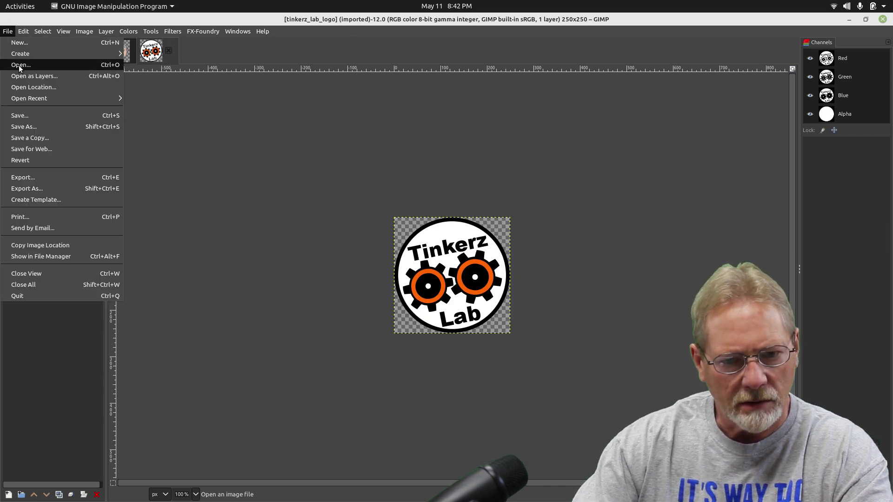
{"action": "left_click", "coordinate": [21, 65]}
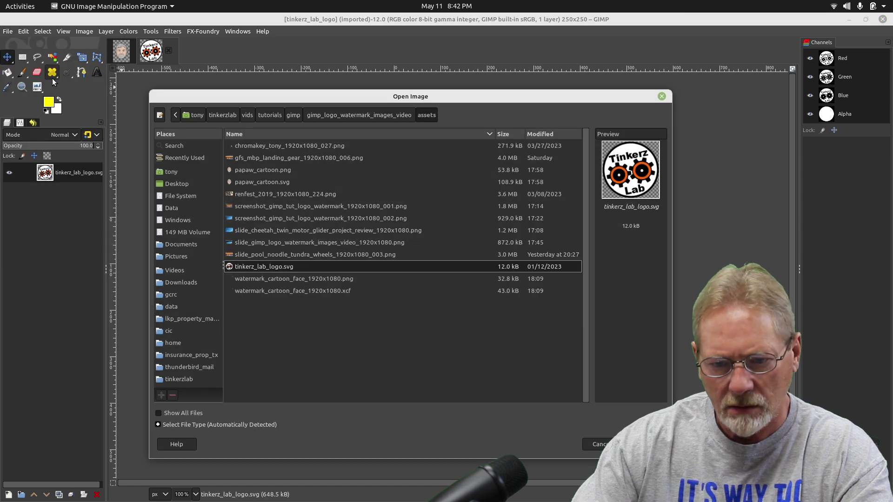
{"action": "double_click", "coordinate": [271, 230]}
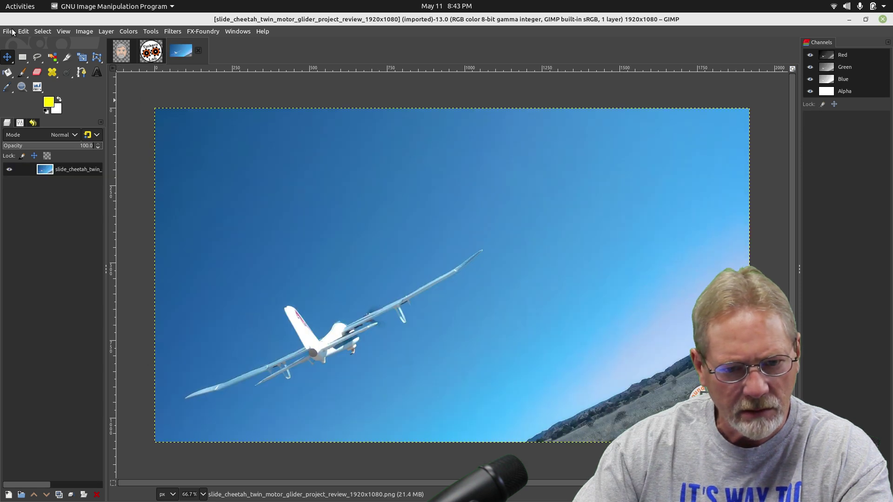
{"action": "left_click", "coordinate": [8, 31]}
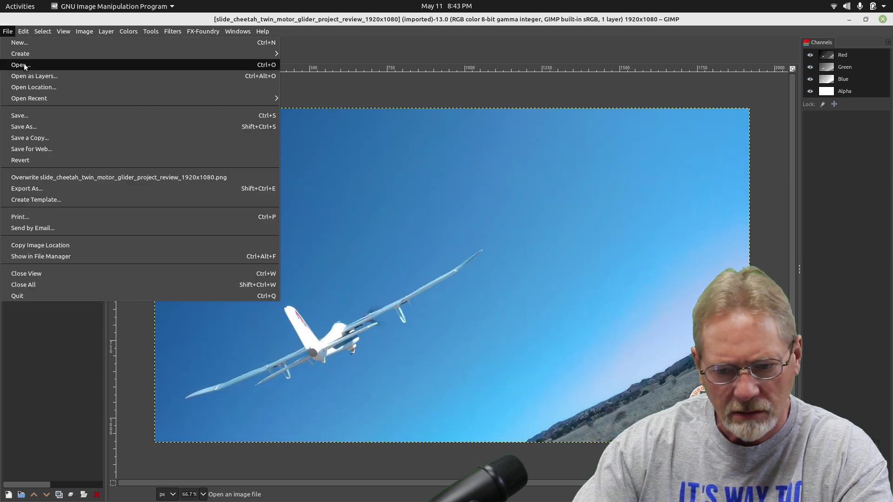
{"action": "left_click", "coordinate": [24, 65]}
{"action": "double_click", "coordinate": [272, 242]}
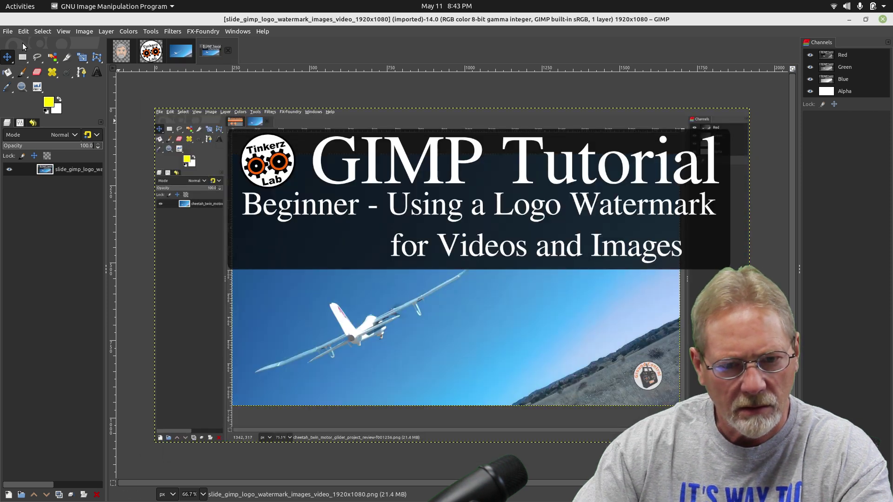
Step: Open the pool noodle slide and close the GIMP Tutorial slide
{"action": "left_click", "coordinate": [7, 32]}
{"action": "left_click", "coordinate": [21, 69]}
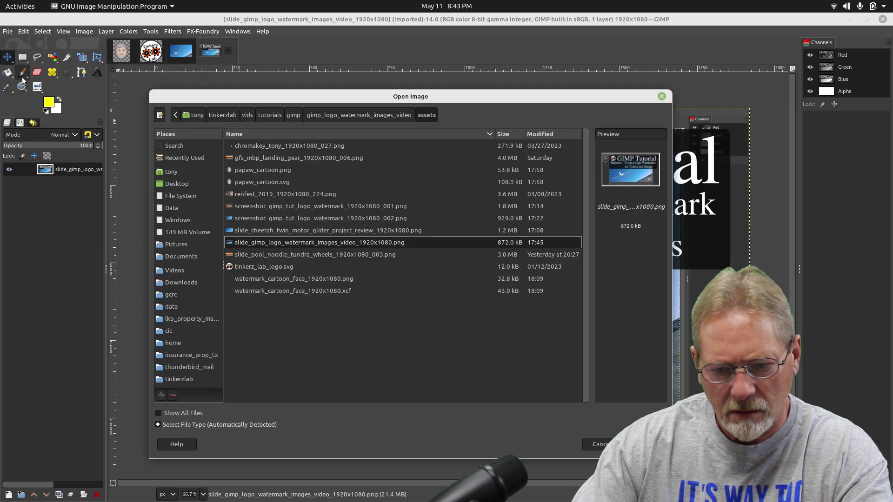
{"action": "left_click", "coordinate": [275, 255]}
{"action": "key", "text": "Return"}
{"action": "left_click", "coordinate": [217, 50]}
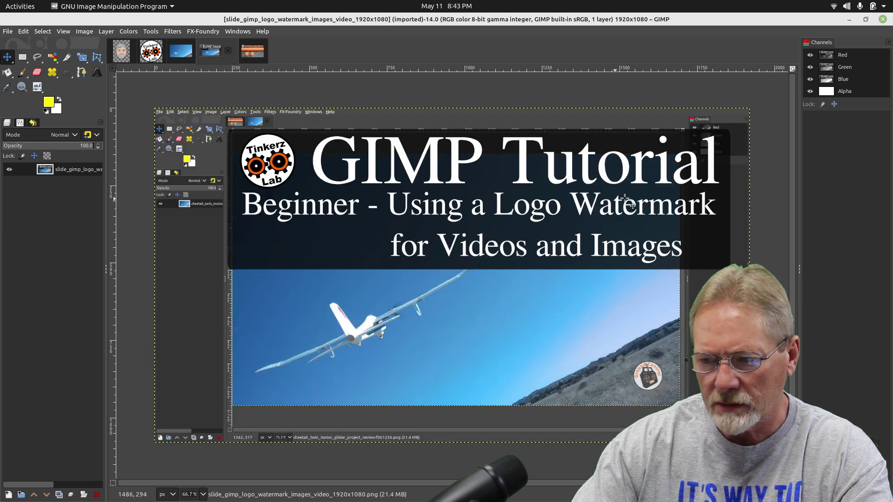
{"action": "left_click", "coordinate": [228, 50]}
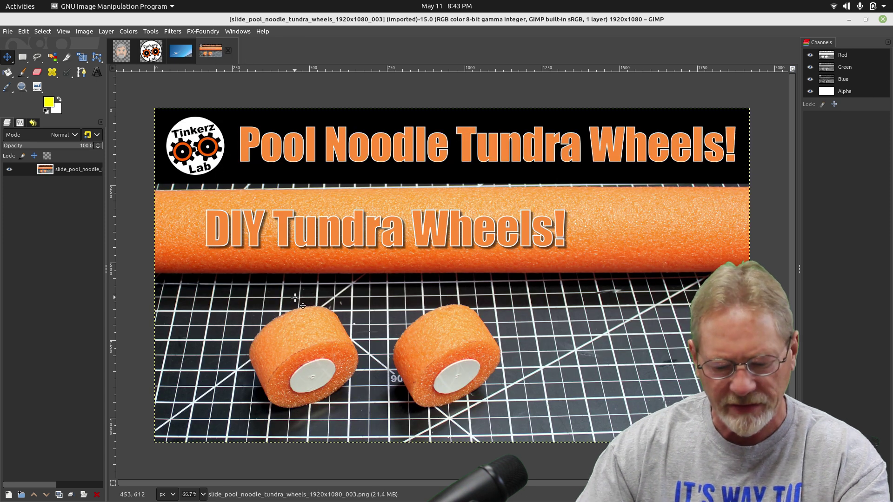
{"action": "key", "text": "shift+ctrl+j"}
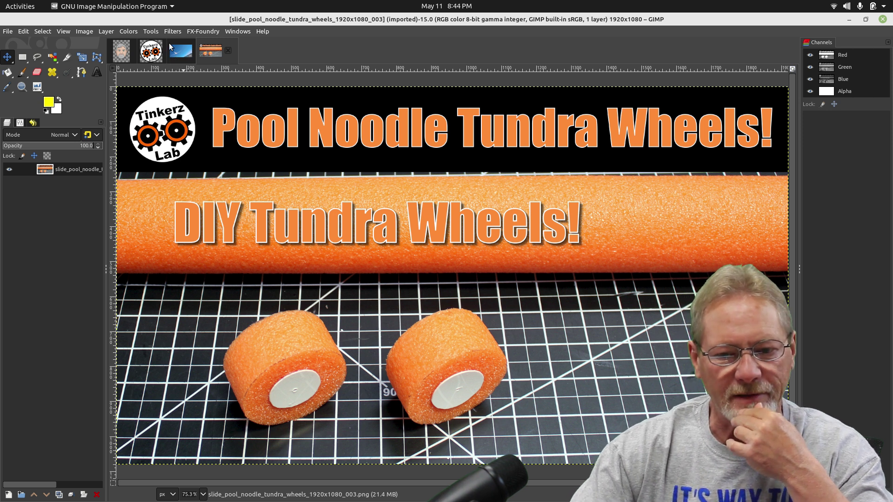
Step: Switch to the twin-motor glider slide and fit it to the window with Shift+Ctrl+J
{"action": "left_click", "coordinate": [179, 52]}
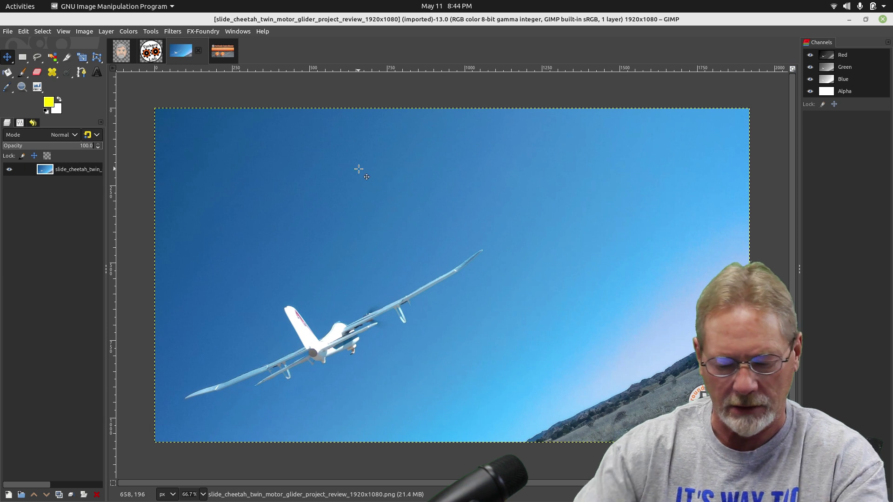
{"action": "key", "text": "shift+ctrl+j"}
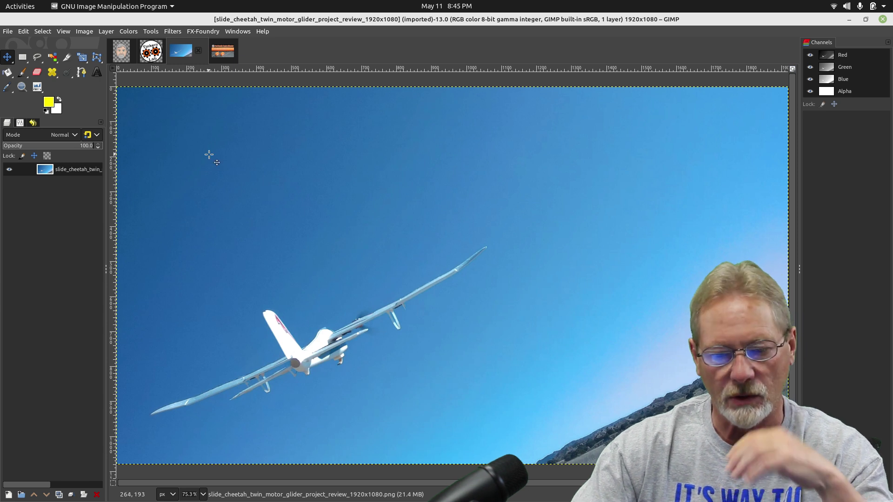
Step: Copy the Tinkerz Lab logo with Edit > Copy, then go back to the glider slide
{"action": "left_click", "coordinate": [180, 49]}
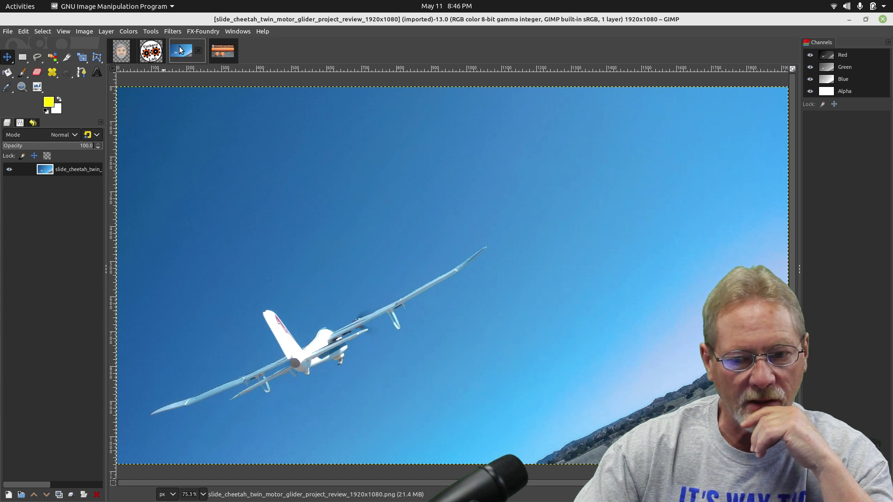
{"action": "left_click", "coordinate": [152, 51]}
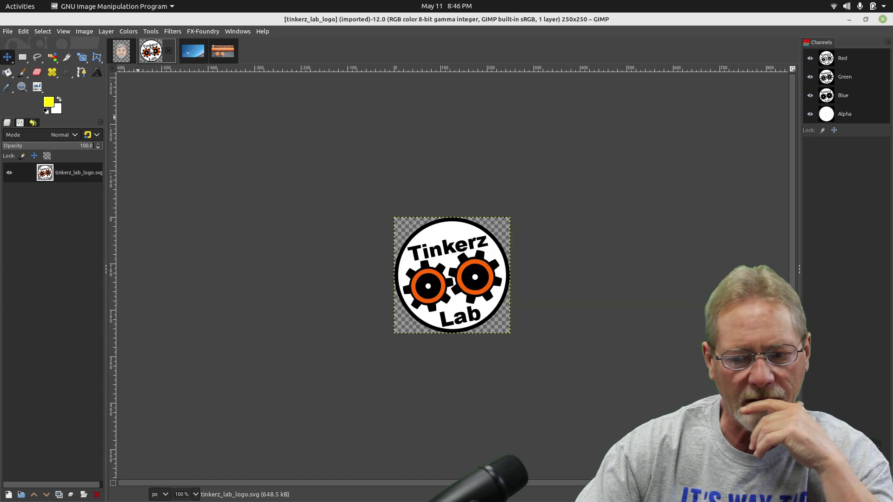
{"action": "left_click", "coordinate": [200, 54]}
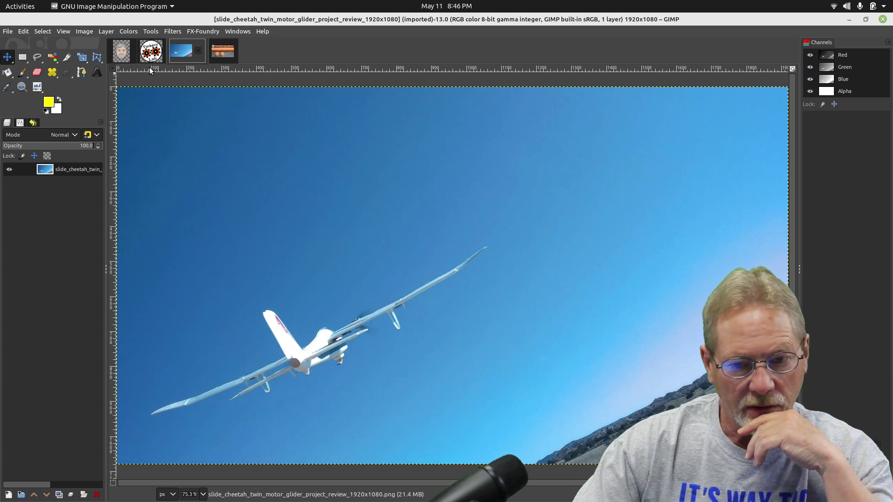
{"action": "left_click", "coordinate": [151, 52]}
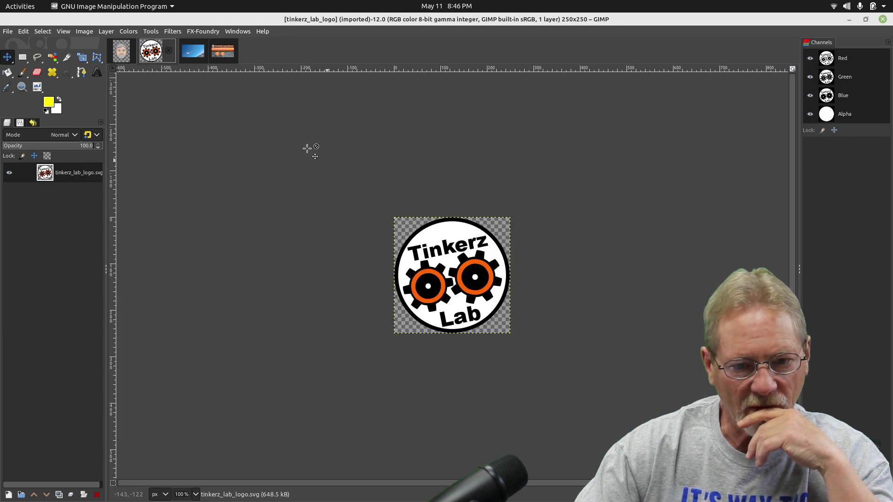
{"action": "left_click", "coordinate": [23, 30]}
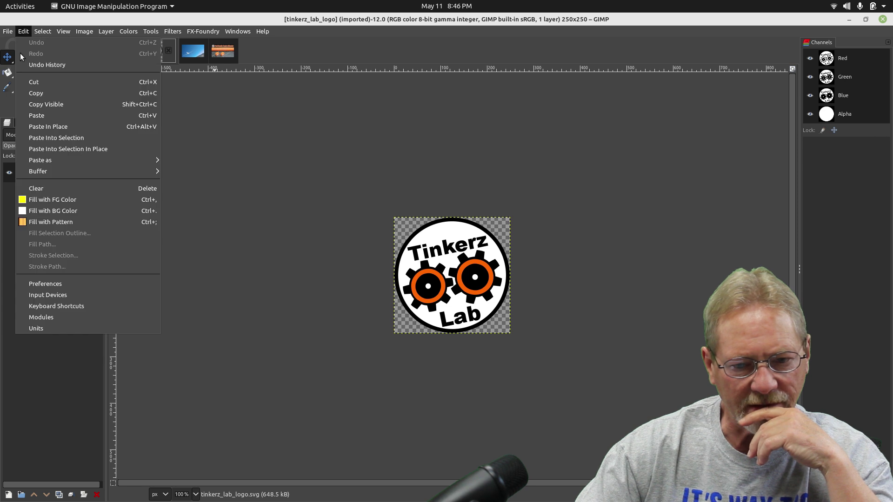
{"action": "left_click", "coordinate": [36, 93]}
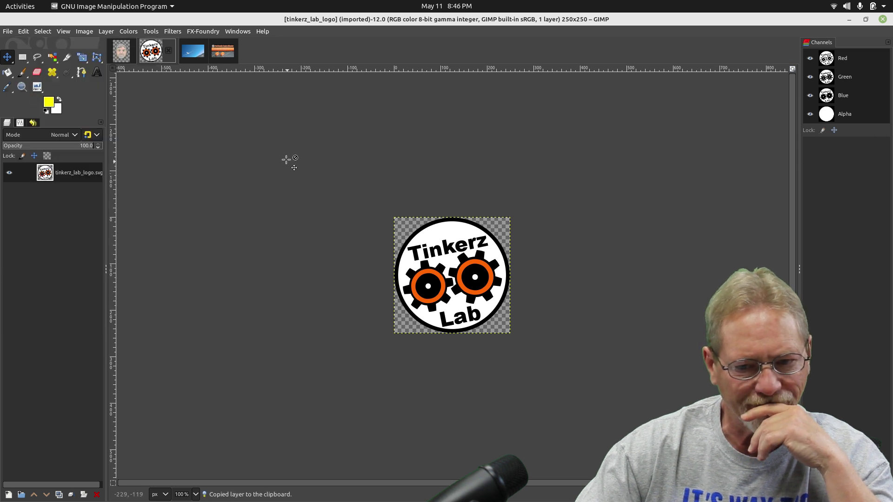
{"action": "left_click", "coordinate": [192, 51]}
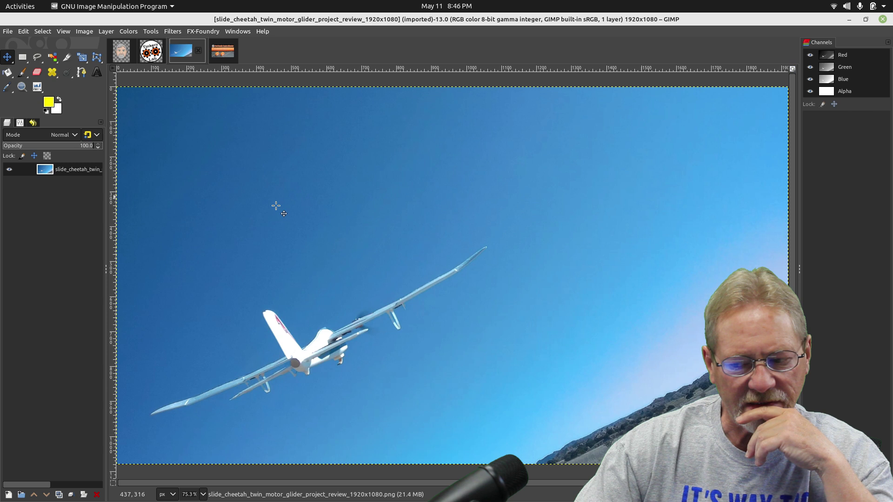
Step: Create a 1920×1080 layer named 'watermark' with Transparency fill above the glider photo
{"action": "left_click", "coordinate": [8, 496]}
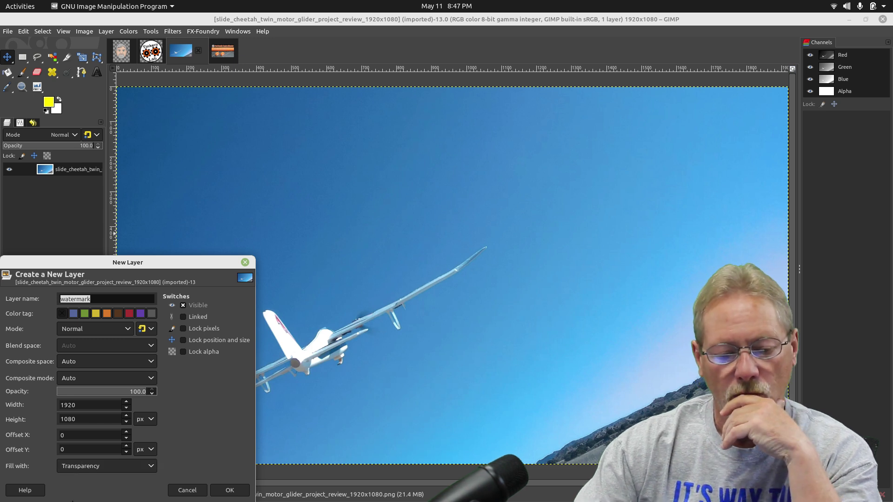
{"action": "left_click", "coordinate": [231, 490]}
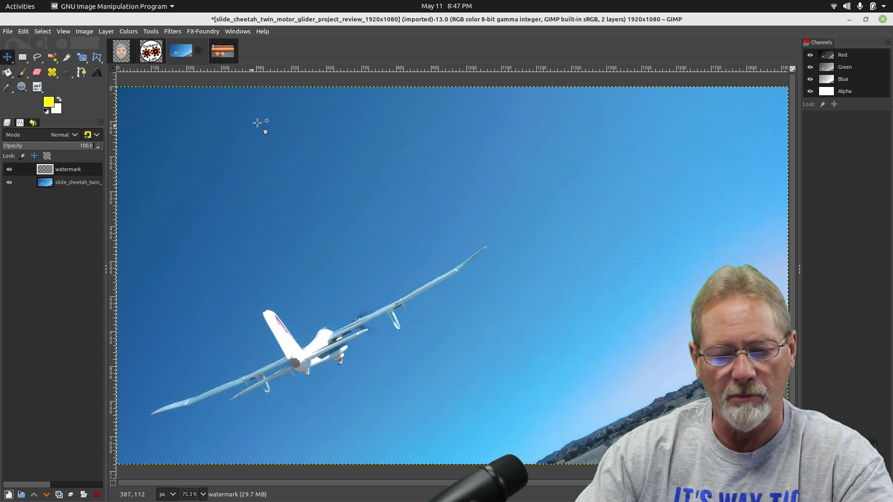
Step: Paste the logo onto the glider canvas and drag it toward the top-right
{"action": "right_click", "coordinate": [350, 125]}
{"action": "mouse_move", "coordinate": [383, 150]}
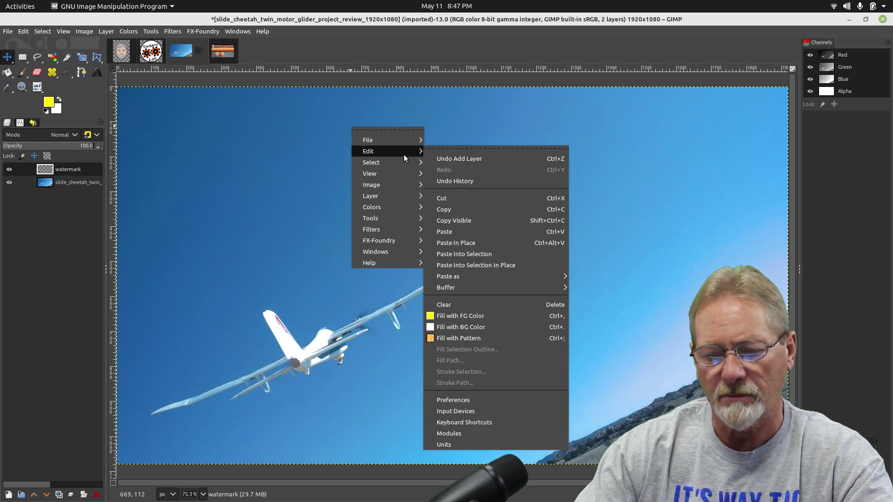
{"action": "left_click", "coordinate": [447, 231]}
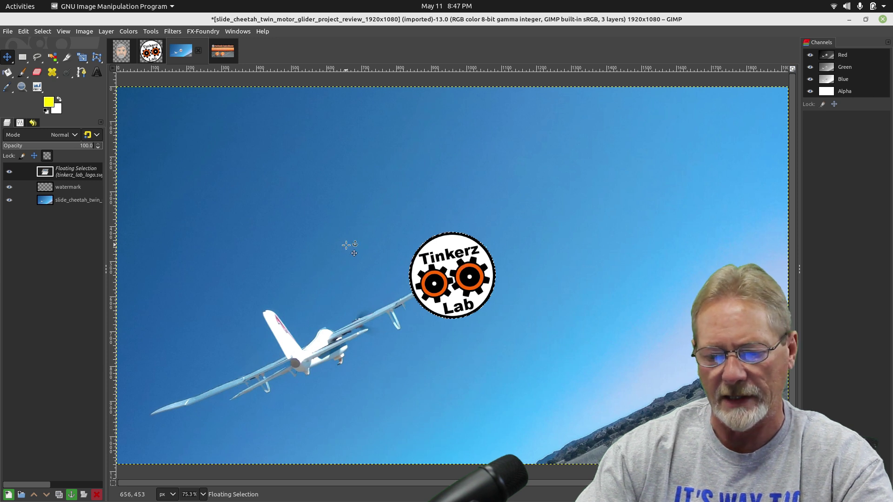
{"action": "left_click_drag", "start_coordinate": [441, 278], "coordinate": [581, 179]}
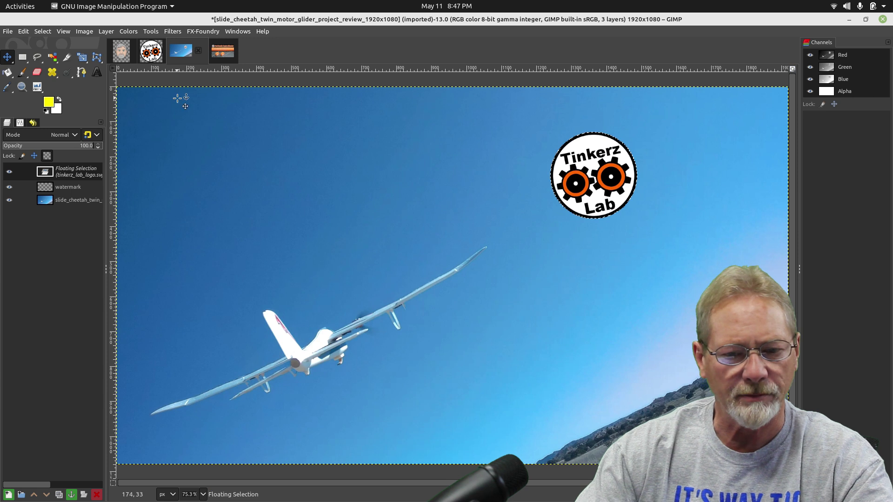
Step: Scale the pasted logo down to 126×126 px and shift it up and right
{"action": "left_click", "coordinate": [83, 56]}
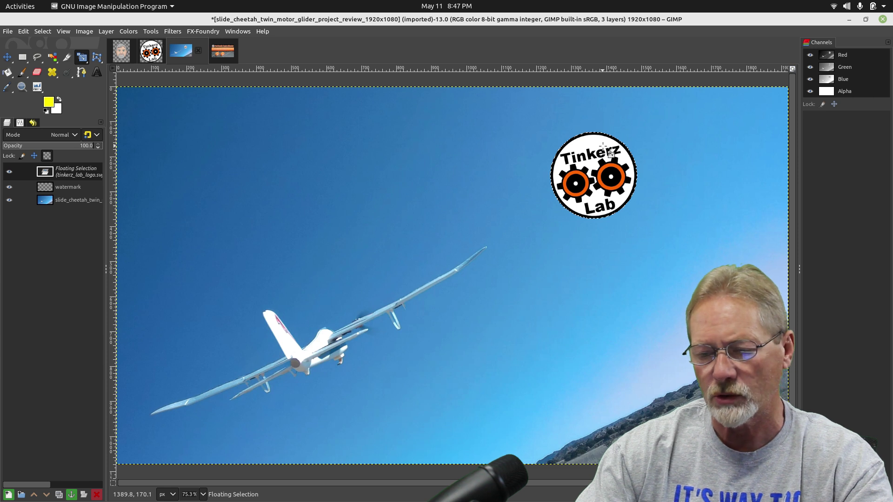
{"action": "left_click_drag", "start_coordinate": [610, 142], "coordinate": [570, 187]}
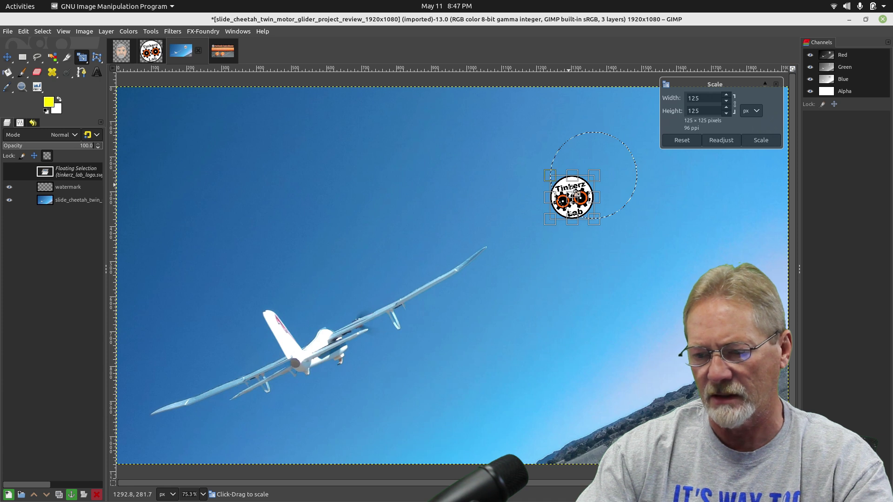
{"action": "left_click", "coordinate": [751, 139]}
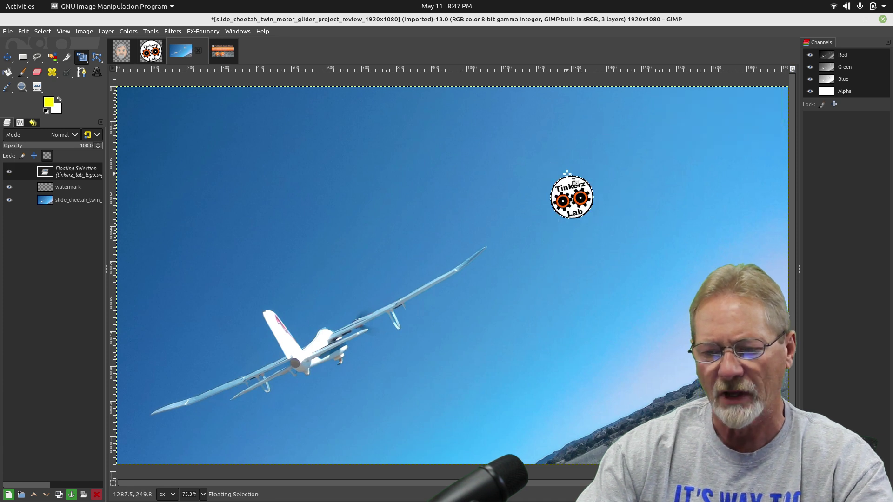
{"action": "left_click", "coordinate": [575, 198]}
{"action": "left_click_drag", "start_coordinate": [576, 198], "coordinate": [622, 182]}
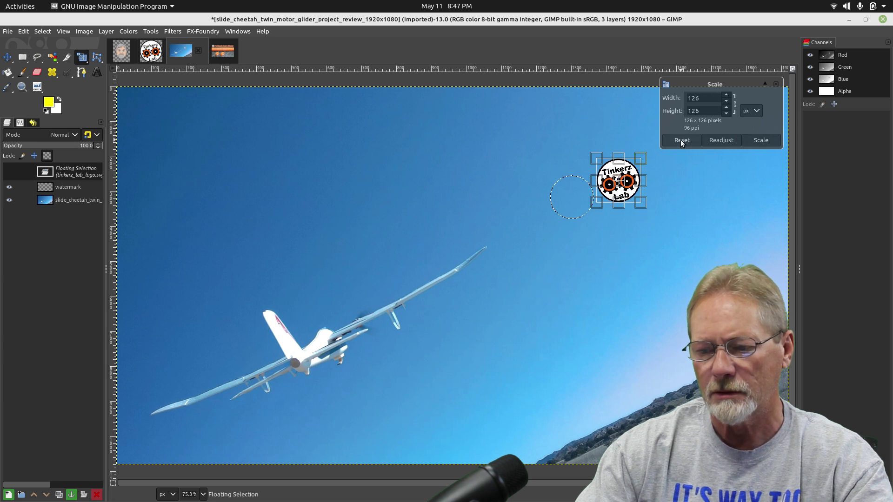
Step: Cancel the repeated rescale and drag the small logo snugly into the top-right corner
{"action": "left_click", "coordinate": [775, 84]}
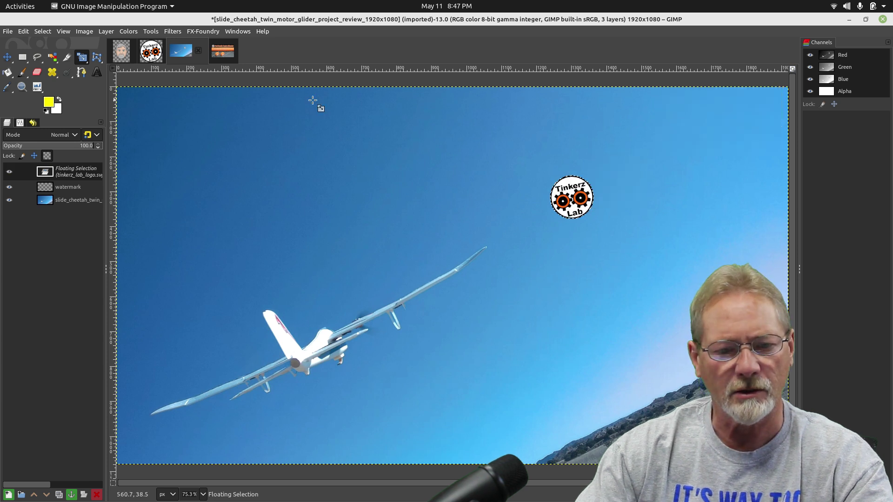
{"action": "left_click", "coordinate": [11, 60]}
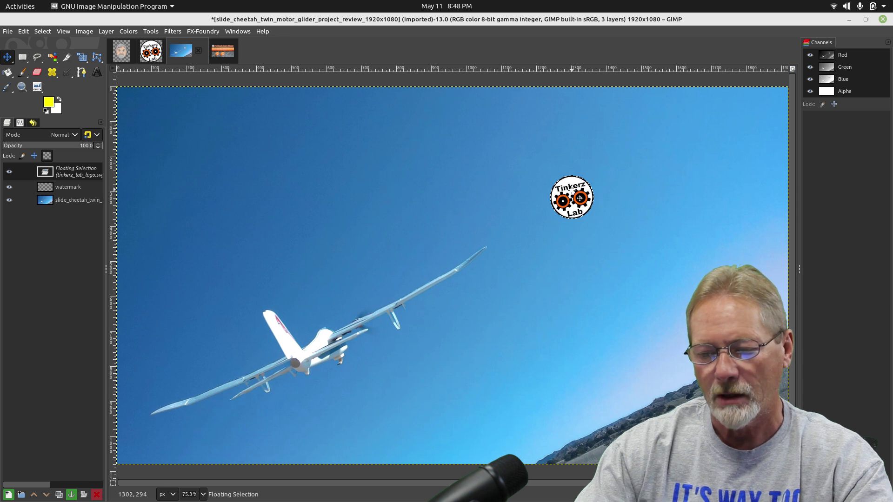
{"action": "left_click_drag", "start_coordinate": [579, 201], "coordinate": [758, 122]}
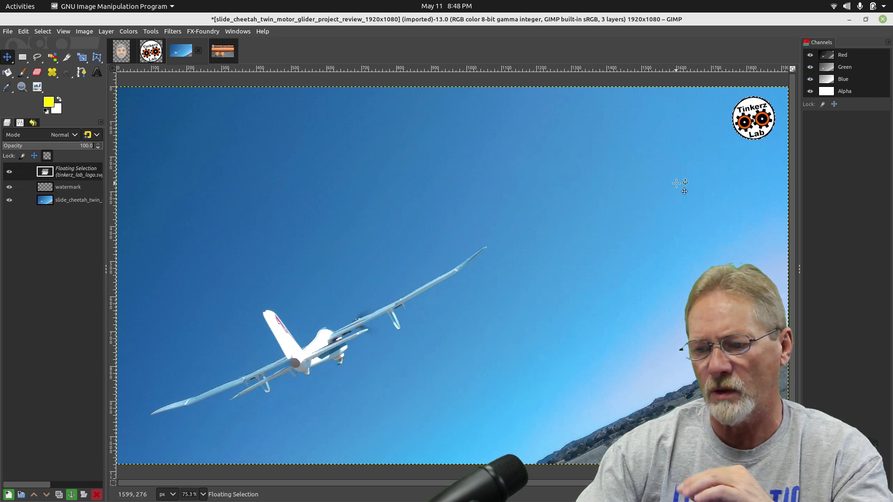
{"action": "left_click_drag", "start_coordinate": [753, 118], "coordinate": [754, 119]}
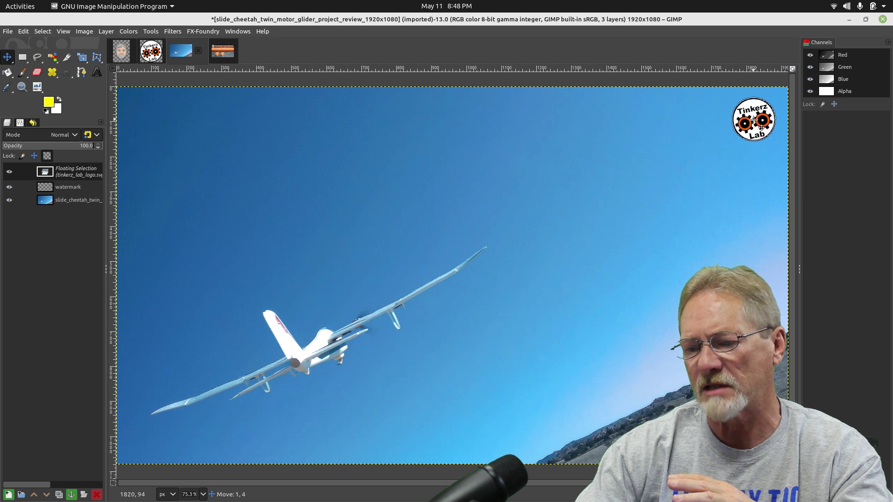
{"action": "left_click_drag", "start_coordinate": [755, 120], "coordinate": [755, 120]}
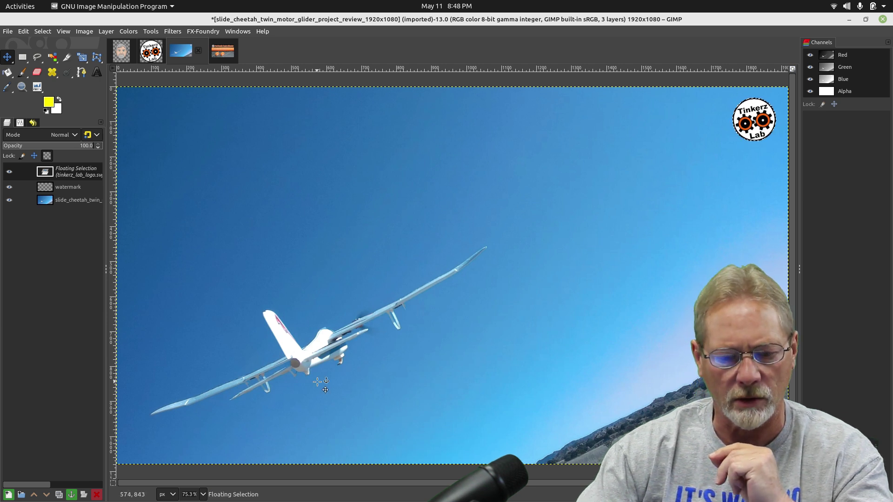
Step: Anchor the floating logo to the watermark layer and delete the glider photo layer
{"action": "left_click", "coordinate": [71, 496]}
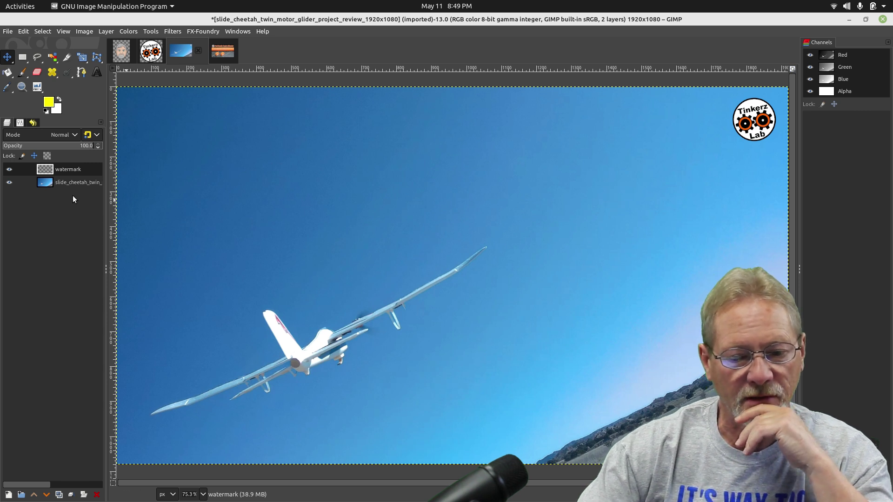
{"action": "left_click", "coordinate": [66, 182]}
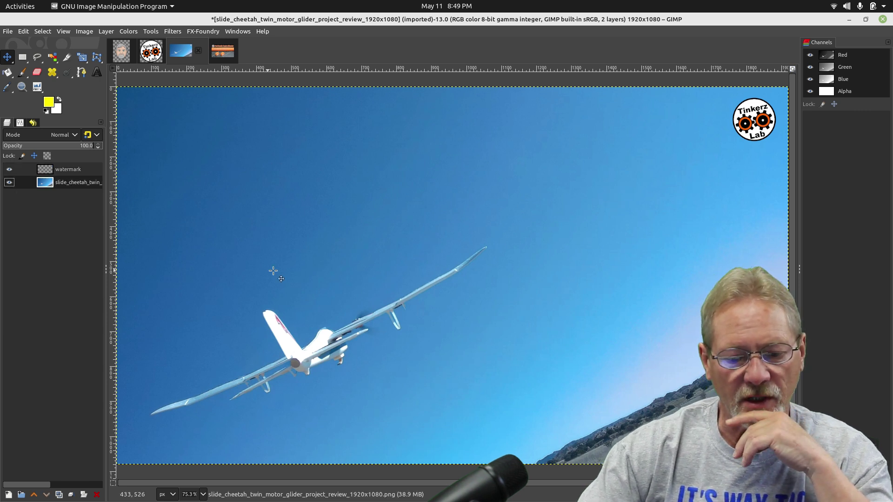
{"action": "left_click", "coordinate": [97, 495]}
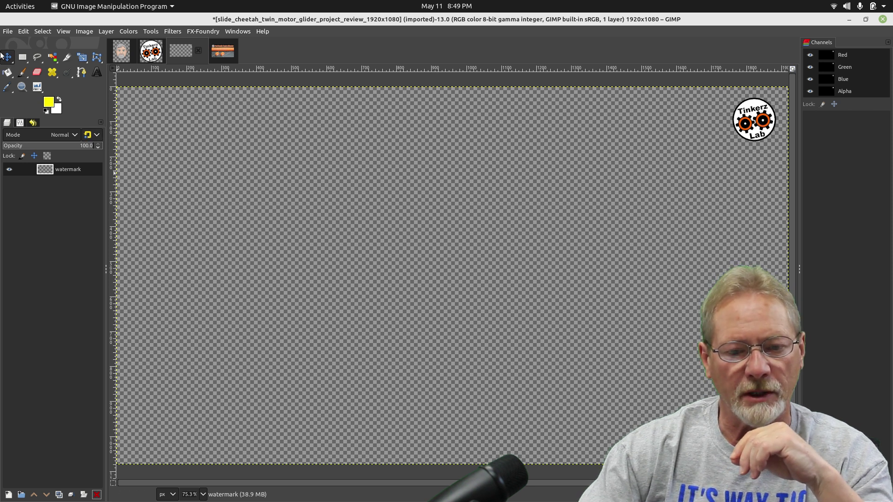
Step: Save As tinkerzlab_watermark_1920x1080.xcf, replacing the photo part of the suggested name
{"action": "left_click", "coordinate": [8, 32]}
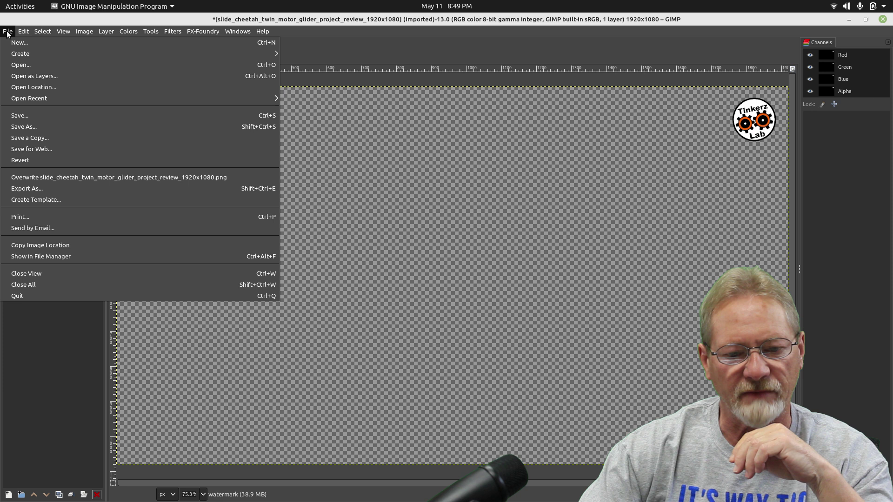
{"action": "left_click", "coordinate": [17, 115]}
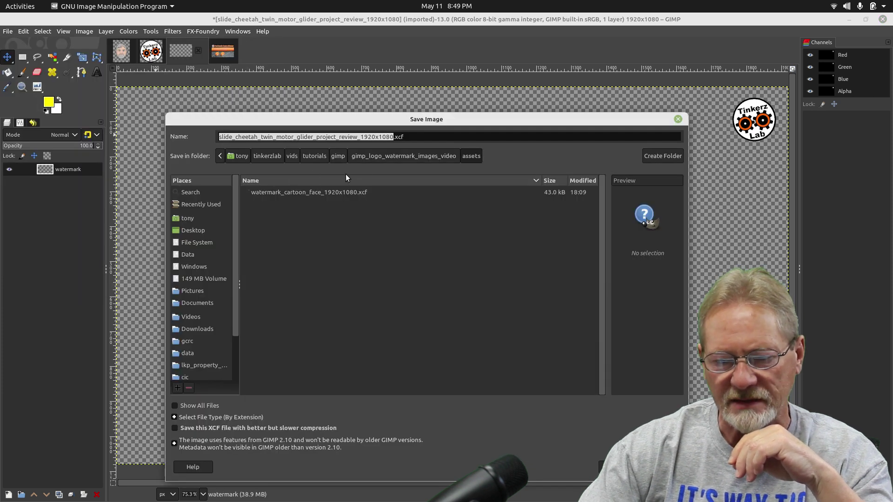
{"action": "left_click", "coordinate": [358, 137]}
{"action": "left_click_drag", "start_coordinate": [358, 137], "coordinate": [130, 136]}
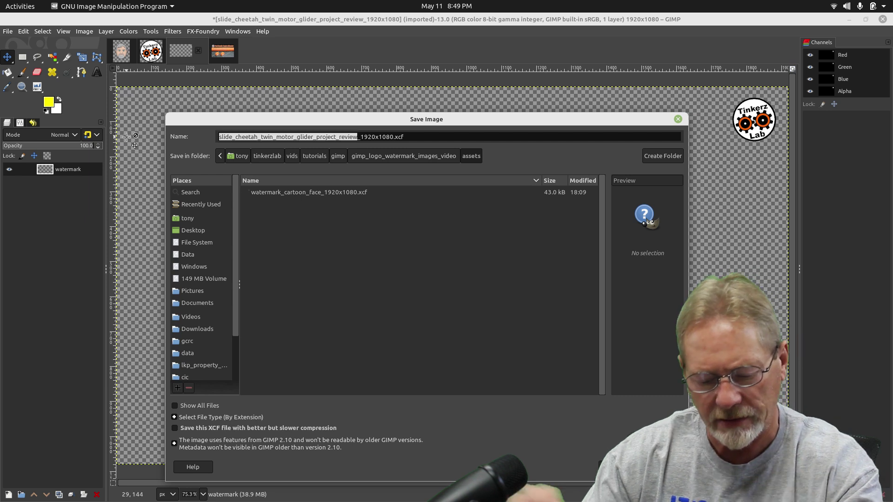
{"action": "type", "text": "tinkerzla"}
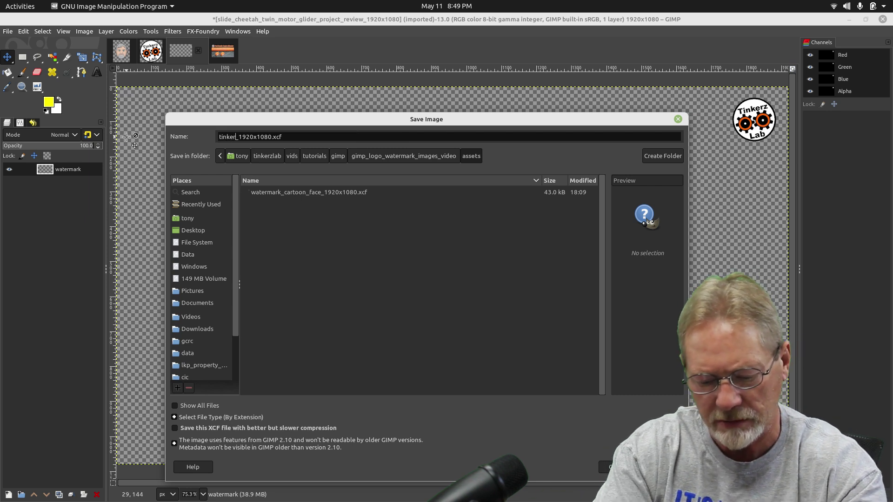
{"action": "type", "text": "b"}
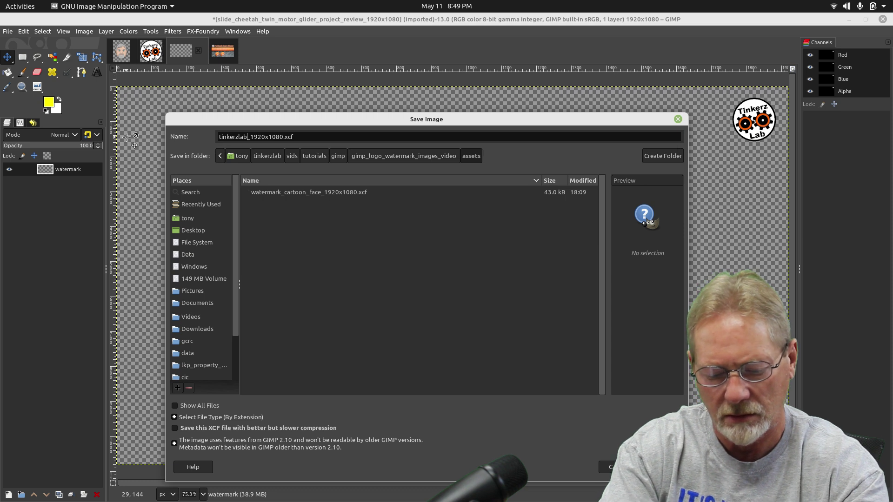
{"action": "type", "text": "_waterm"}
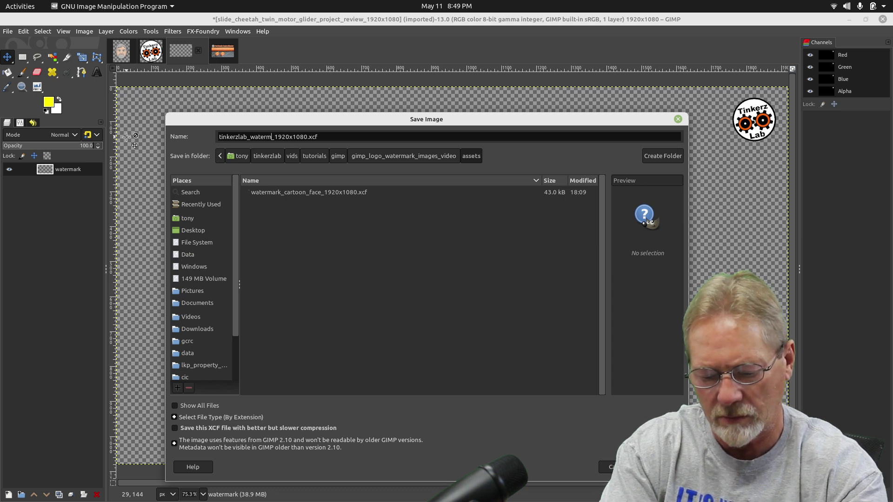
{"action": "type", "text": "ark"}
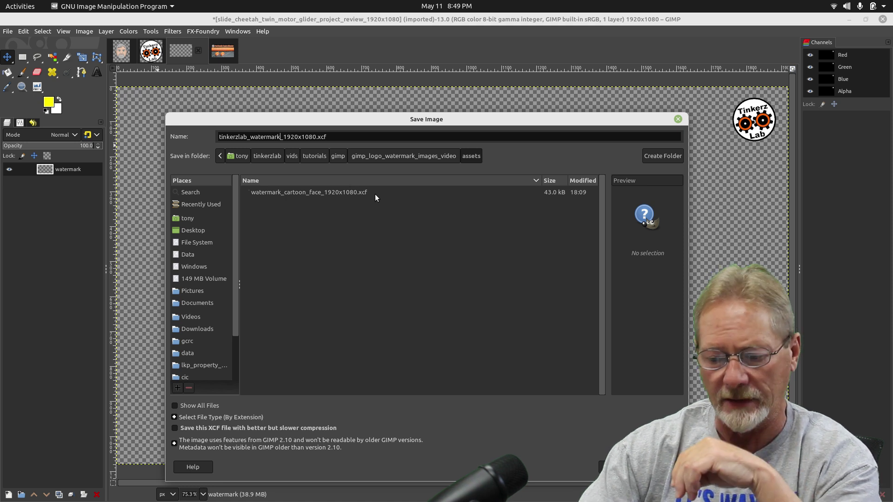
{"action": "key", "text": "Return"}
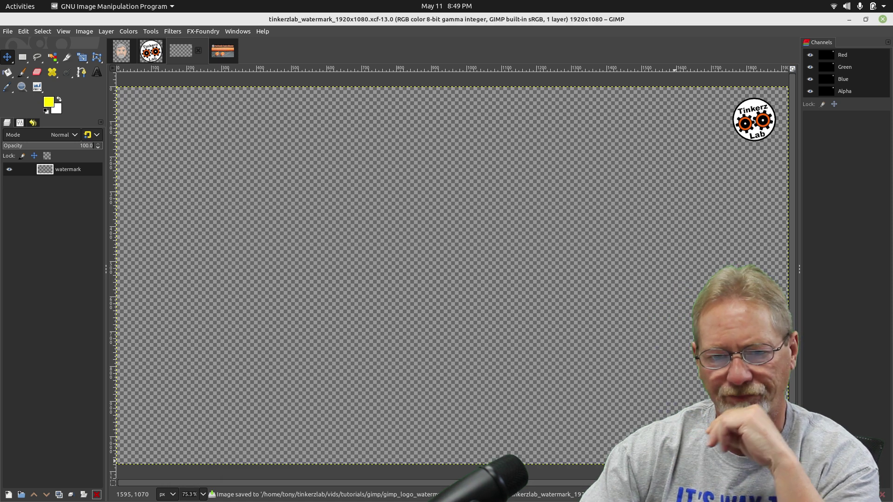
Step: Export tinkerzlab_watermark_1920x1080.png to the assets folder with default PNG settings
{"action": "left_click", "coordinate": [7, 32]}
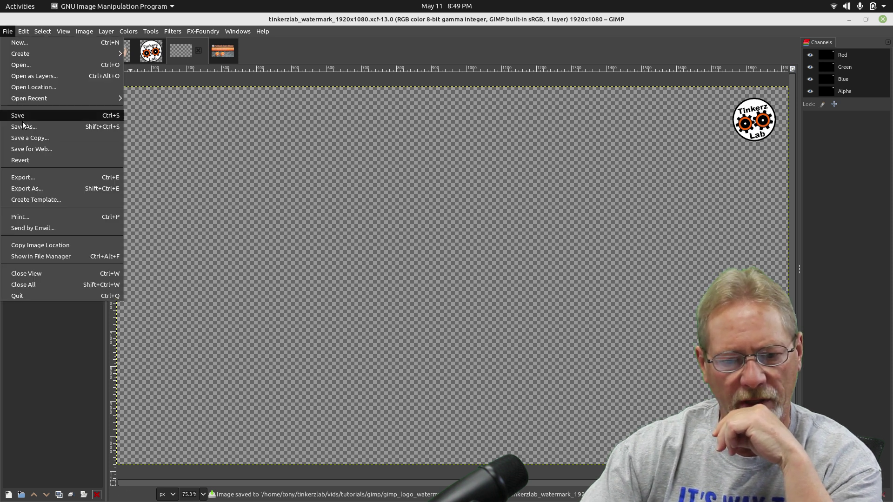
{"action": "left_click", "coordinate": [12, 180]}
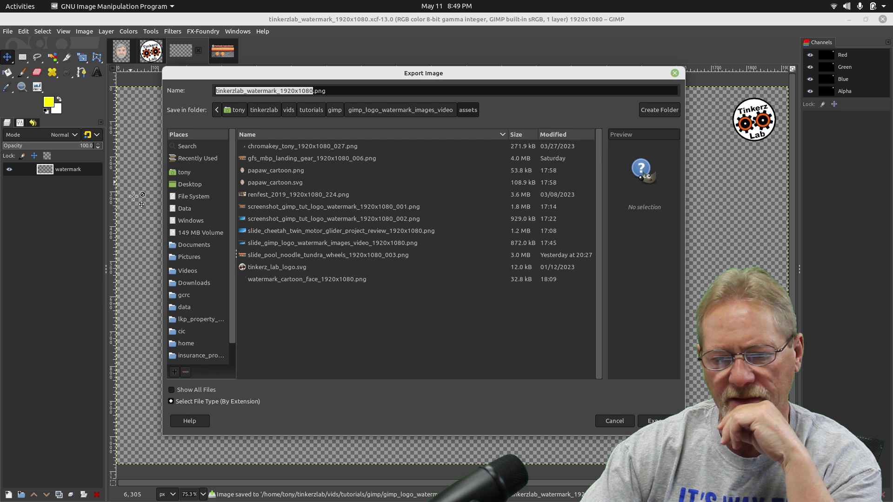
{"action": "left_click", "coordinate": [333, 91]}
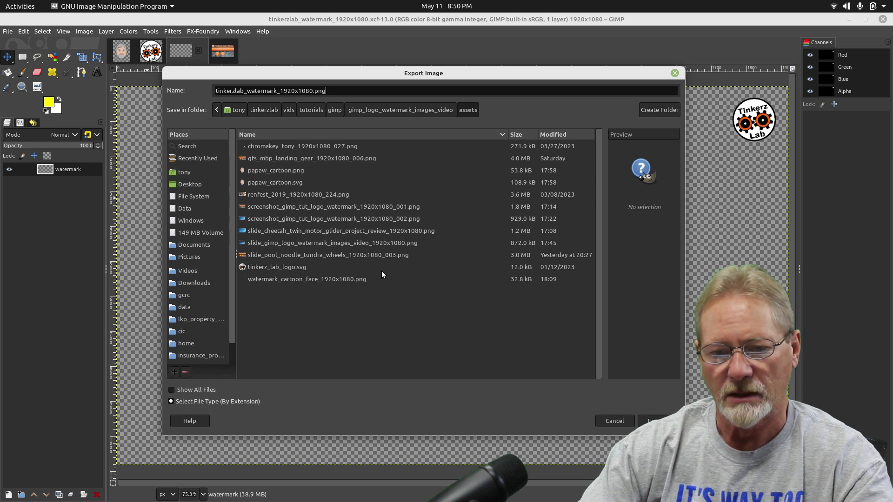
{"action": "left_click", "coordinate": [656, 421]}
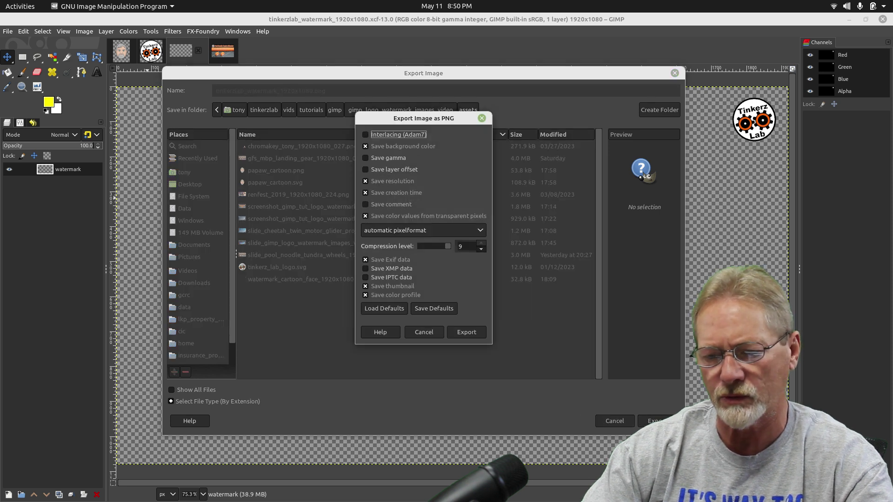
{"action": "left_click", "coordinate": [470, 333]}
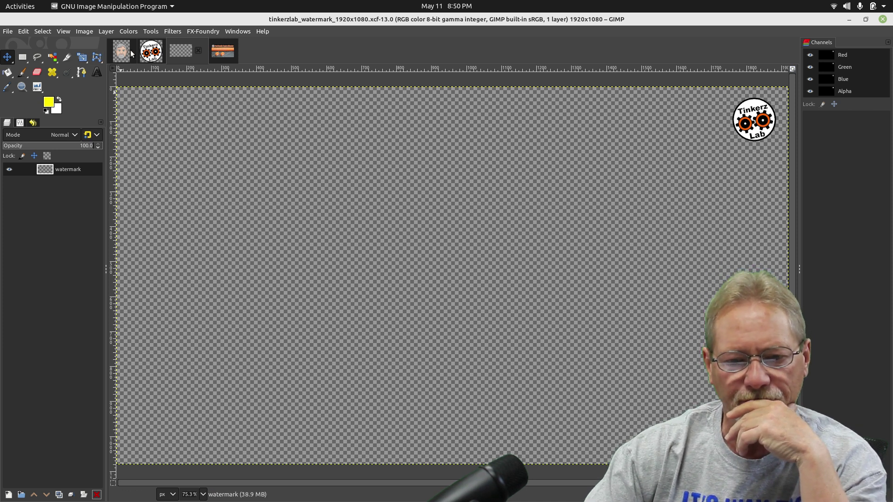
Step: Switch to the Tinkerz Lab logo image and start a Save As, then cancel it
{"action": "left_click", "coordinate": [155, 51]}
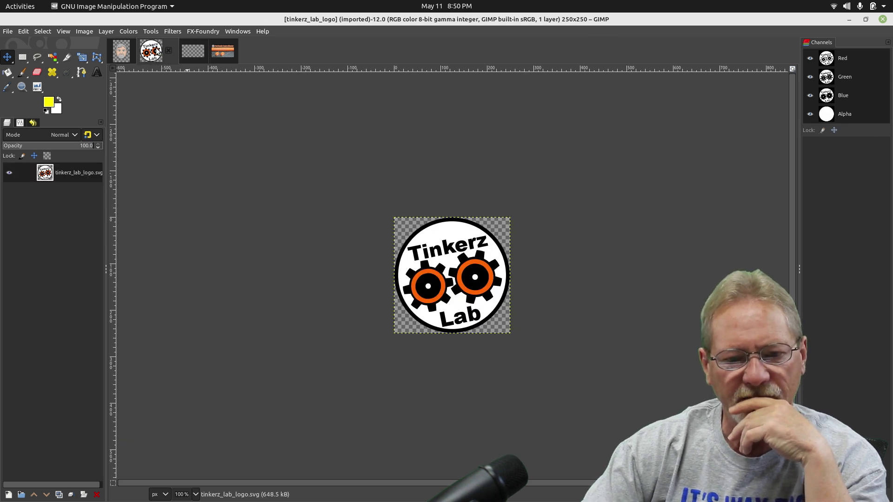
{"action": "left_click", "coordinate": [8, 31]}
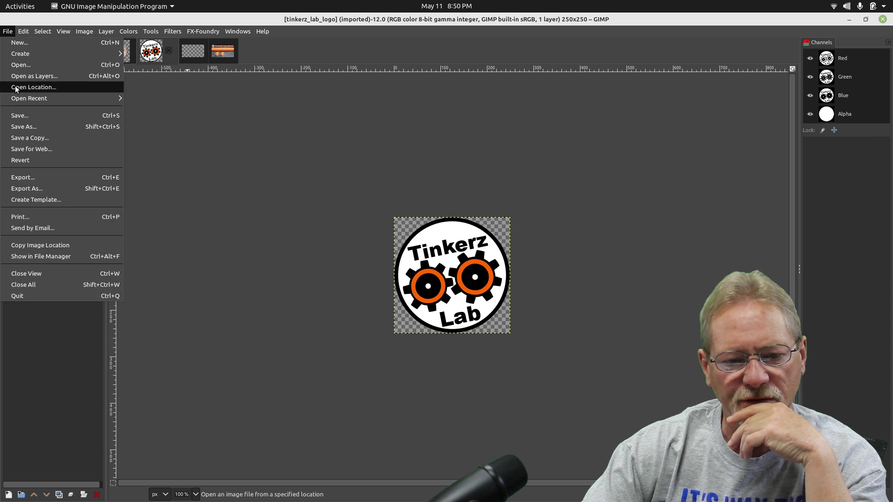
{"action": "left_click", "coordinate": [23, 127]}
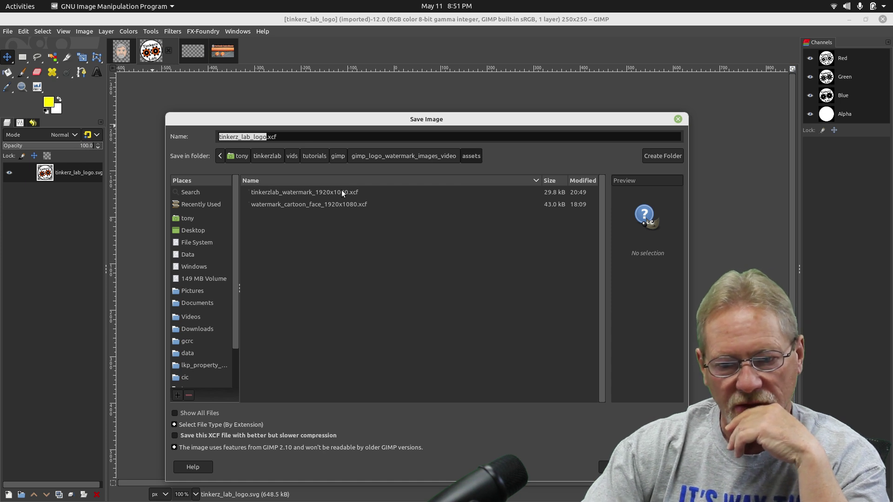
{"action": "left_click", "coordinate": [607, 465]}
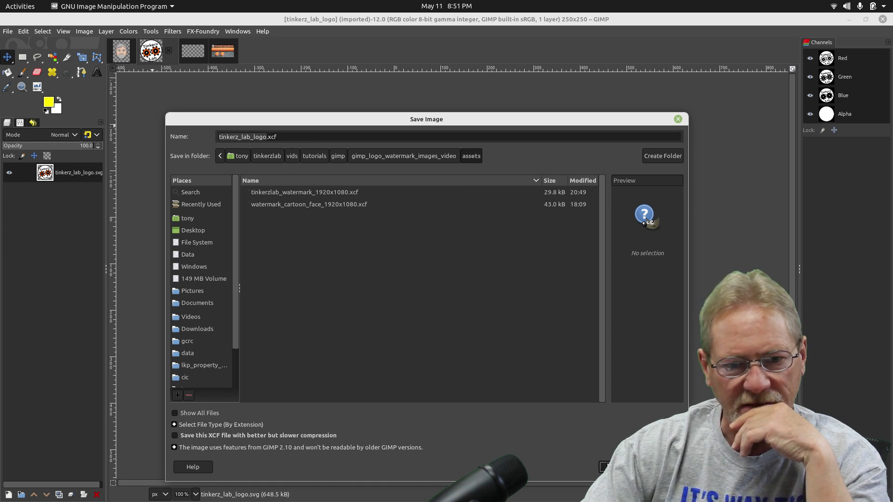
Step: Open renfest_2019_1920x1080_224.png, fit it to the window, and close the Tinkerz Lab logo image
{"action": "left_click", "coordinate": [8, 31]}
{"action": "left_click", "coordinate": [15, 65]}
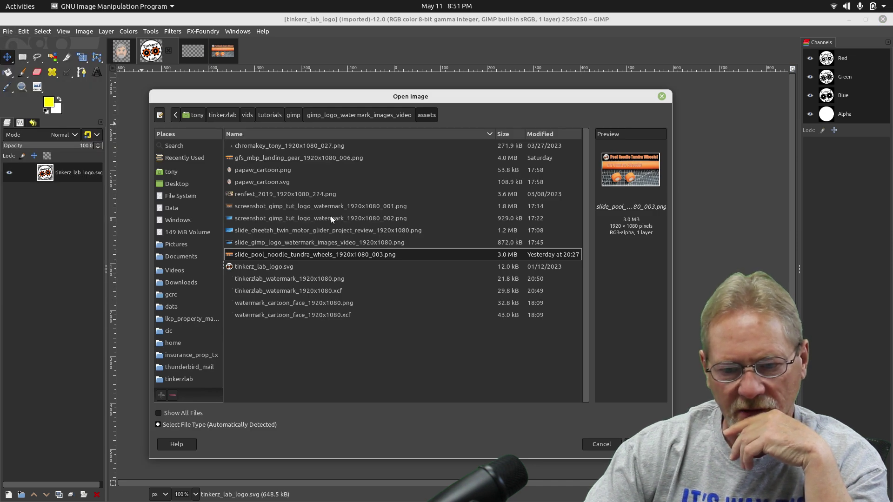
{"action": "left_click", "coordinate": [309, 194]}
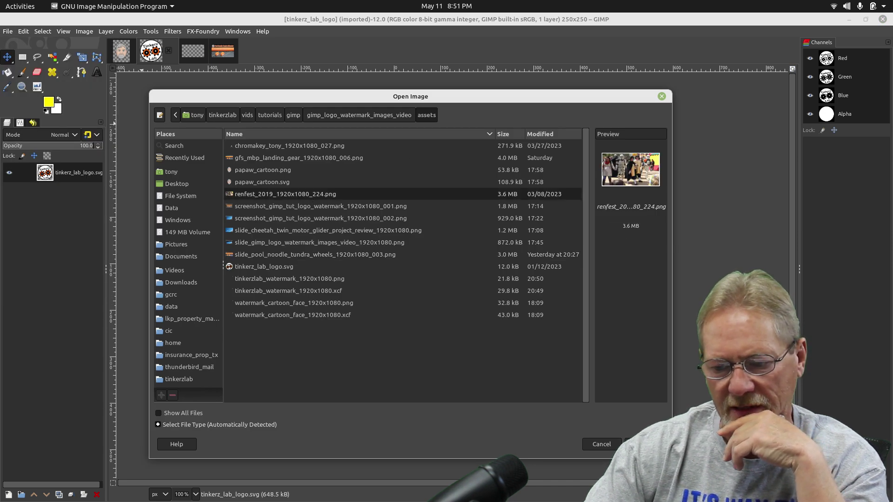
{"action": "left_click", "coordinate": [643, 444]}
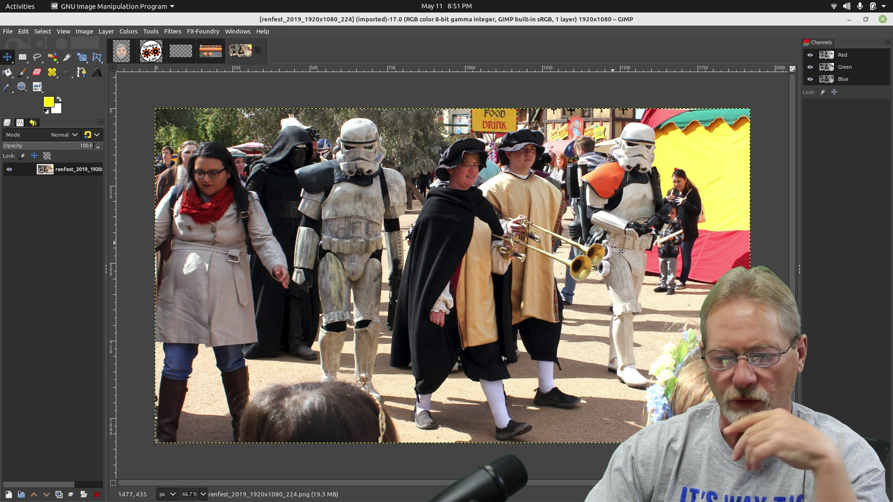
{"action": "key", "text": "shift+ctrl+j"}
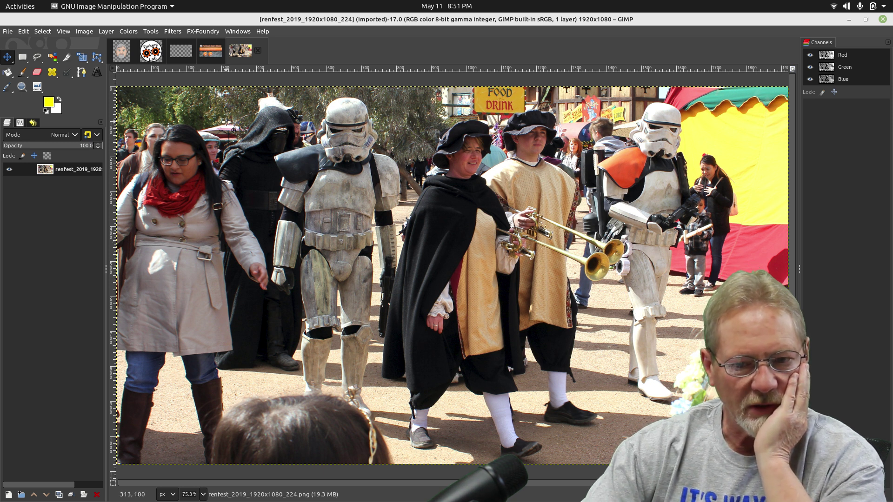
{"action": "left_click", "coordinate": [151, 49]}
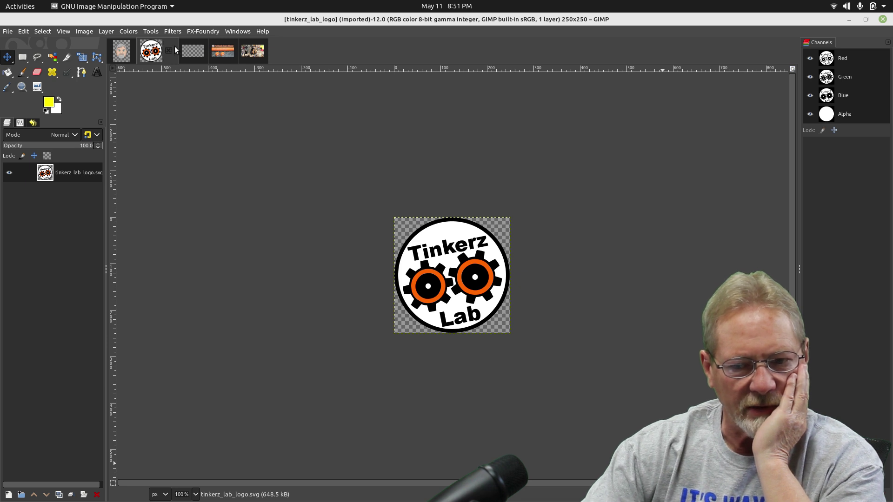
{"action": "left_click", "coordinate": [169, 50]}
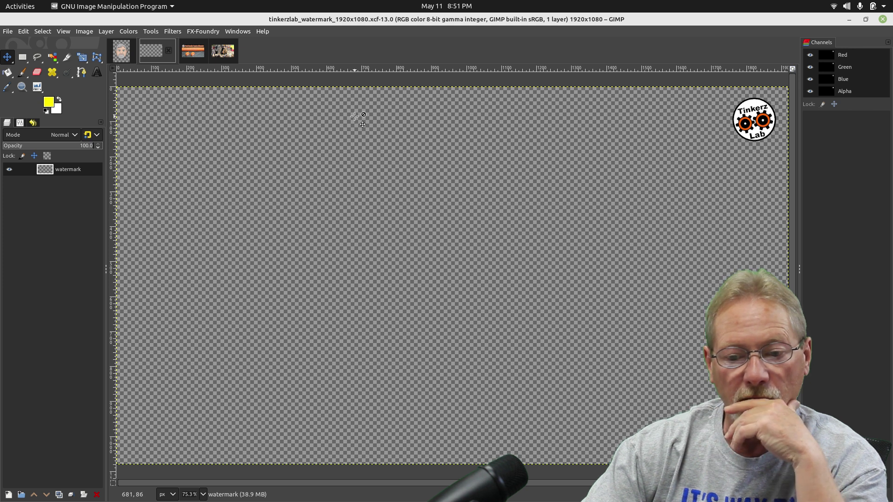
Step: Copy the Tinkerz Lab logo layer and paste it into the renfest photo as a new layer
{"action": "right_click", "coordinate": [335, 116]}
{"action": "mouse_move", "coordinate": [356, 143]}
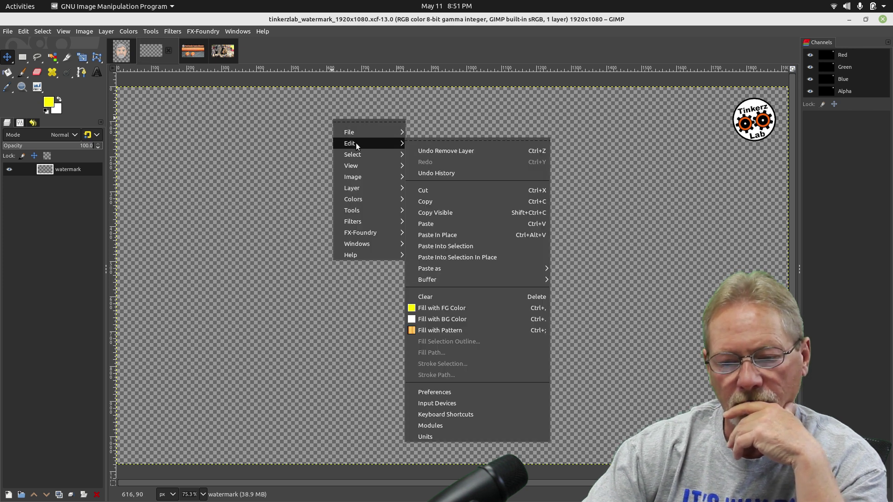
{"action": "left_click", "coordinate": [434, 201]}
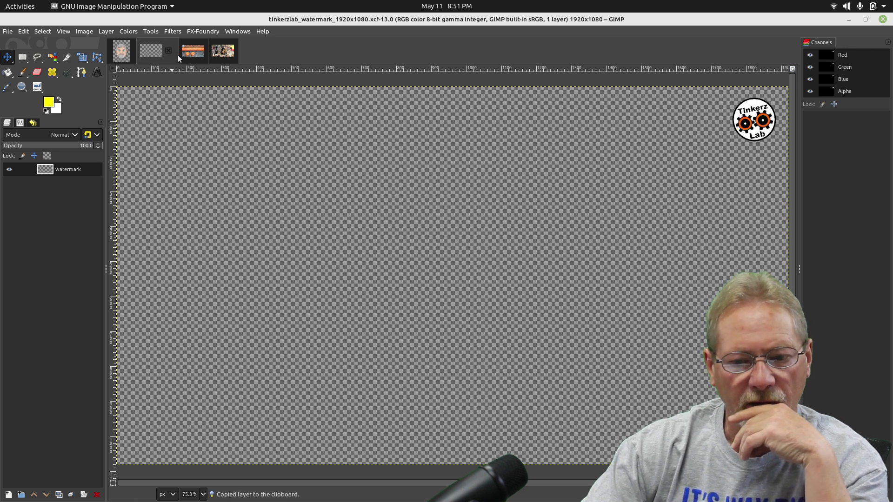
{"action": "left_click", "coordinate": [221, 51]}
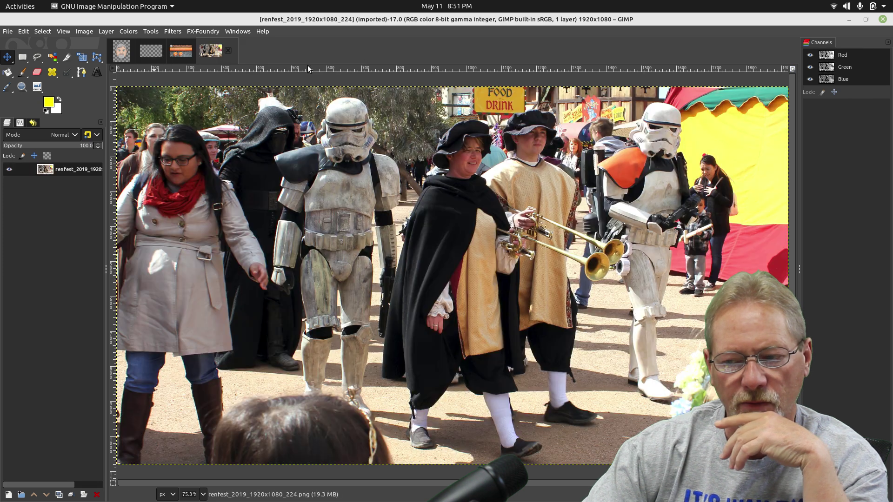
{"action": "right_click", "coordinate": [388, 123]}
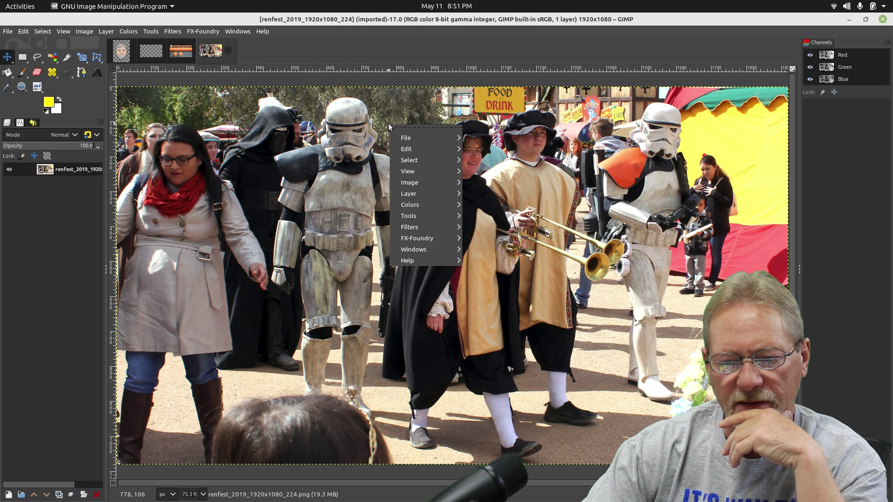
{"action": "mouse_move", "coordinate": [409, 146]}
{"action": "mouse_move", "coordinate": [516, 275]}
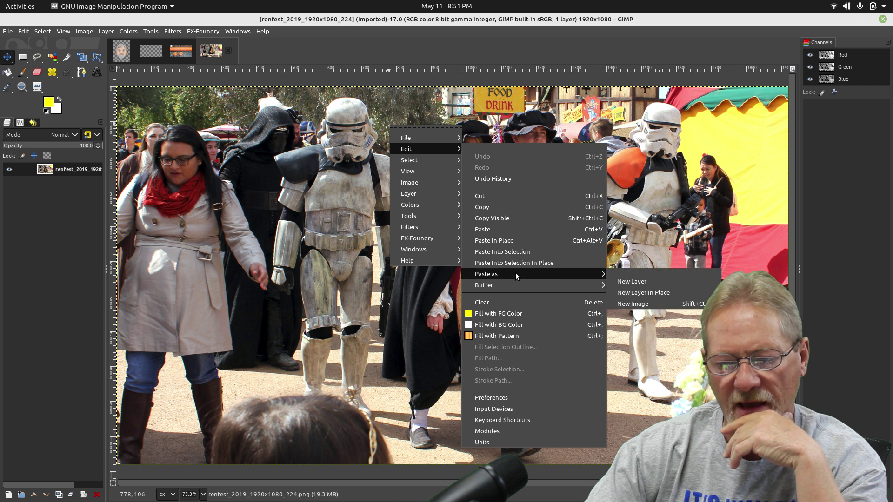
{"action": "left_click", "coordinate": [624, 281]}
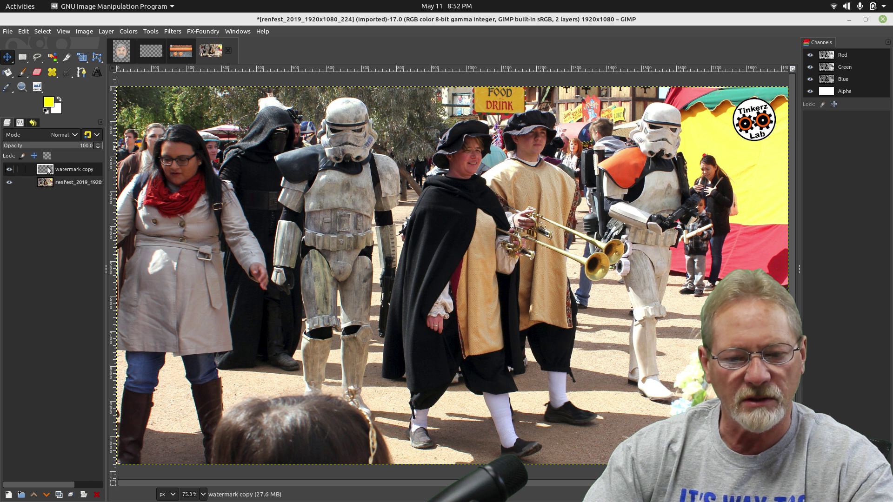
{"action": "left_click_drag", "start_coordinate": [89, 147], "coordinate": [38, 151]}
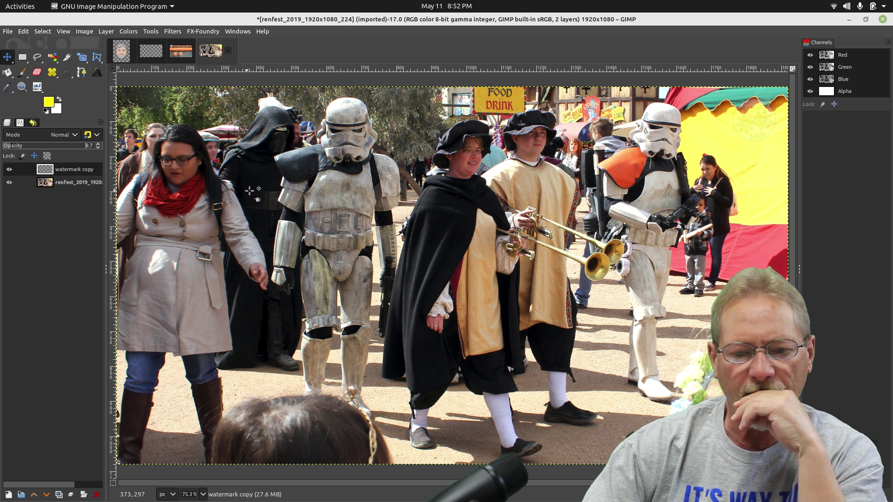
{"action": "left_click", "coordinate": [88, 146]}
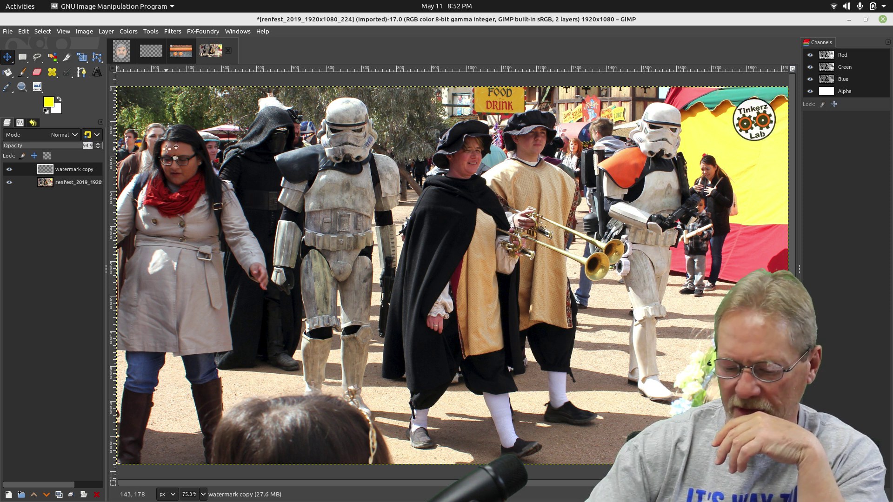
{"action": "key", "text": "Return"}
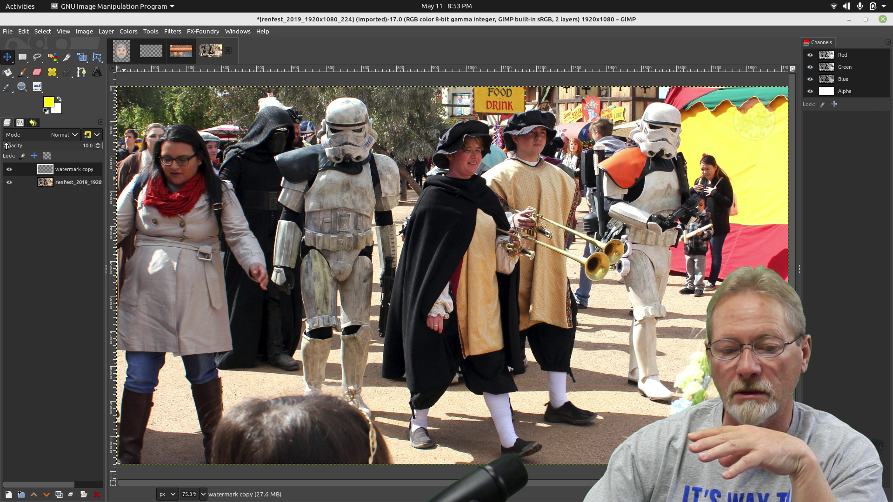
{"action": "left_click_drag", "start_coordinate": [9, 146], "coordinate": [132, 146]}
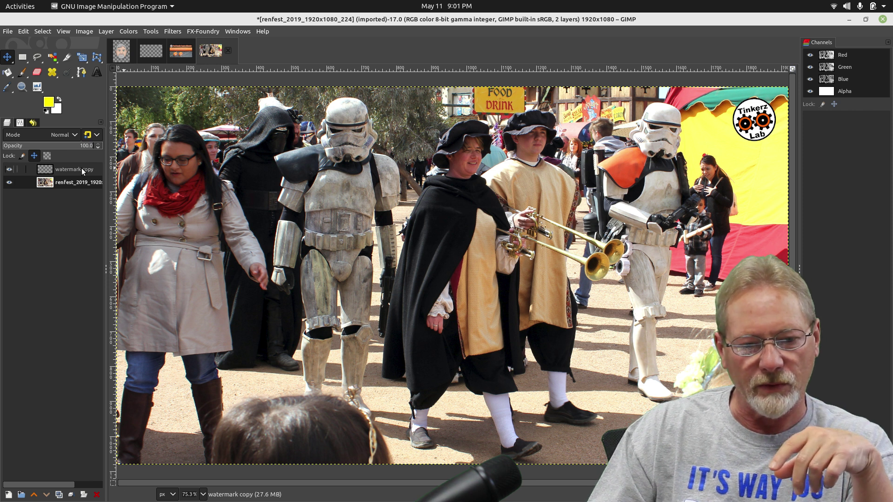
Step: Hide the watermark copy logo layer and copy the caricature face from papaw_cartoon
{"action": "left_click", "coordinate": [81, 169]}
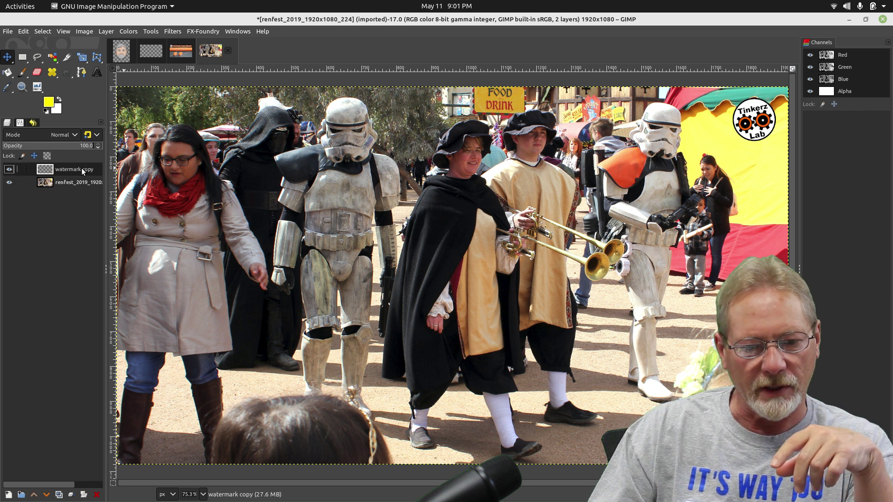
{"action": "left_click", "coordinate": [7, 168]}
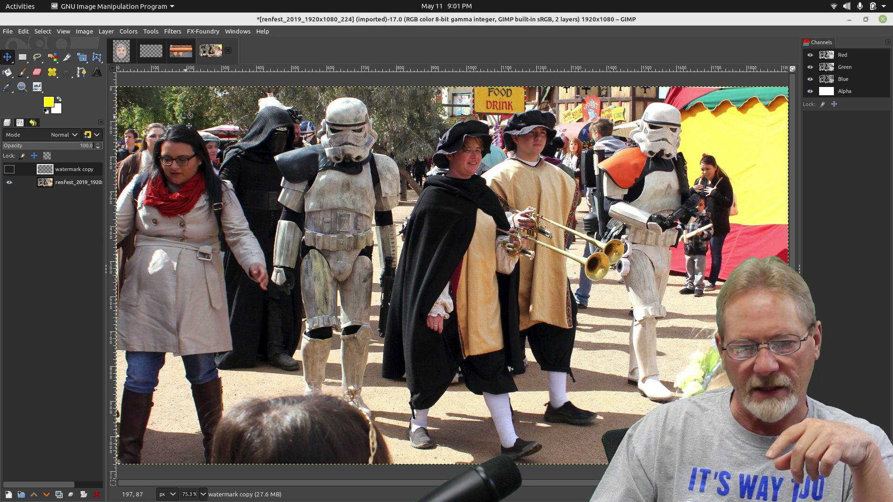
{"action": "left_click", "coordinate": [122, 50]}
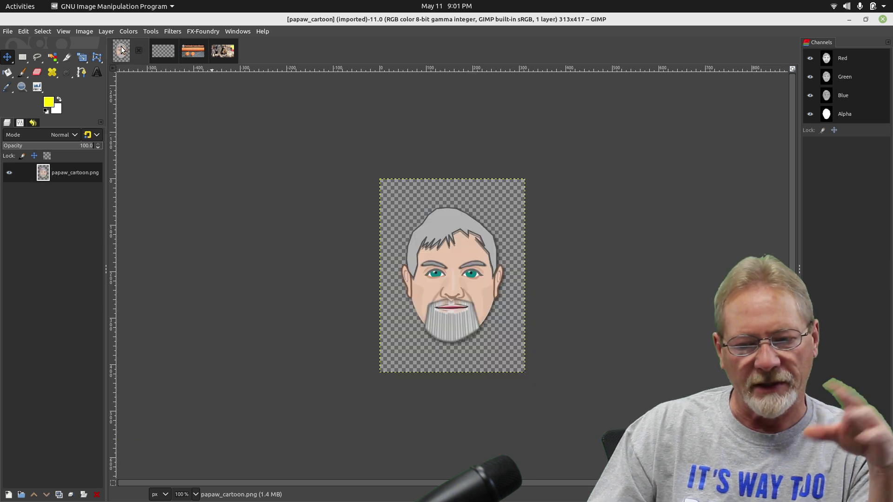
{"action": "right_click", "coordinate": [445, 250]}
{"action": "mouse_move", "coordinate": [465, 273]}
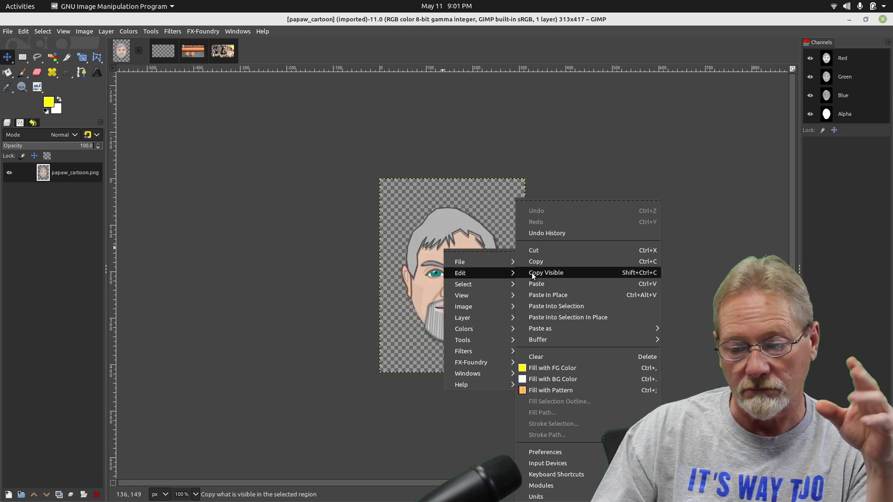
{"action": "left_click", "coordinate": [534, 261]}
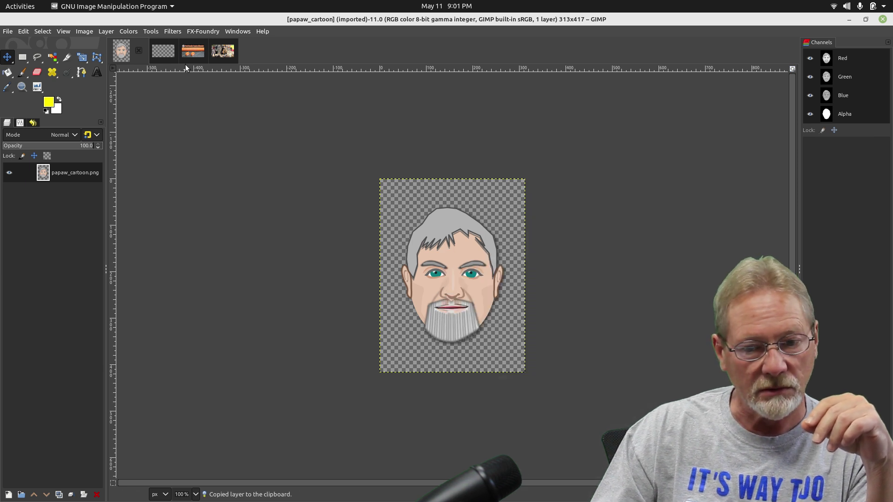
Step: Add a new transparent layer named watermark2 to the renfest photo
{"action": "left_click", "coordinate": [222, 50]}
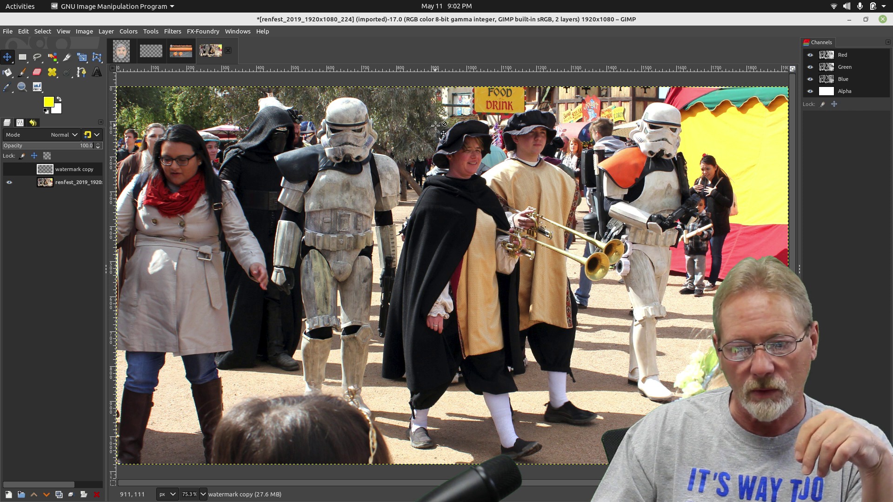
{"action": "left_click", "coordinate": [9, 495]}
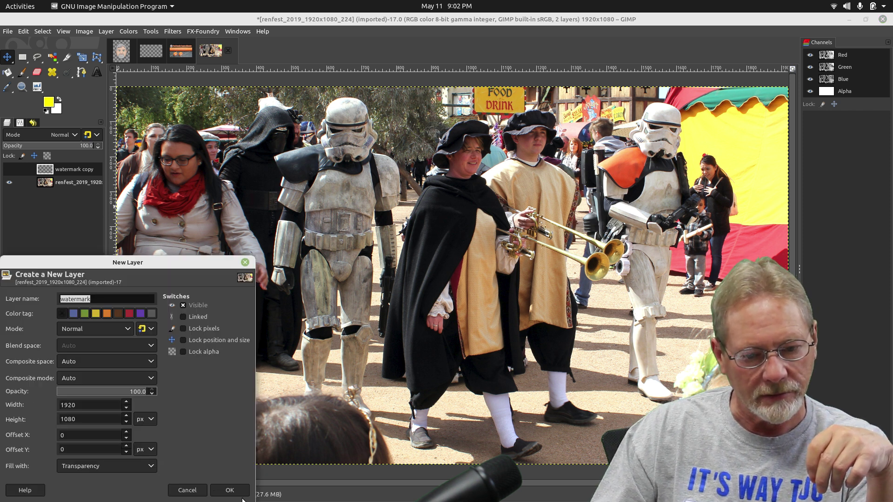
{"action": "left_click", "coordinate": [115, 299]}
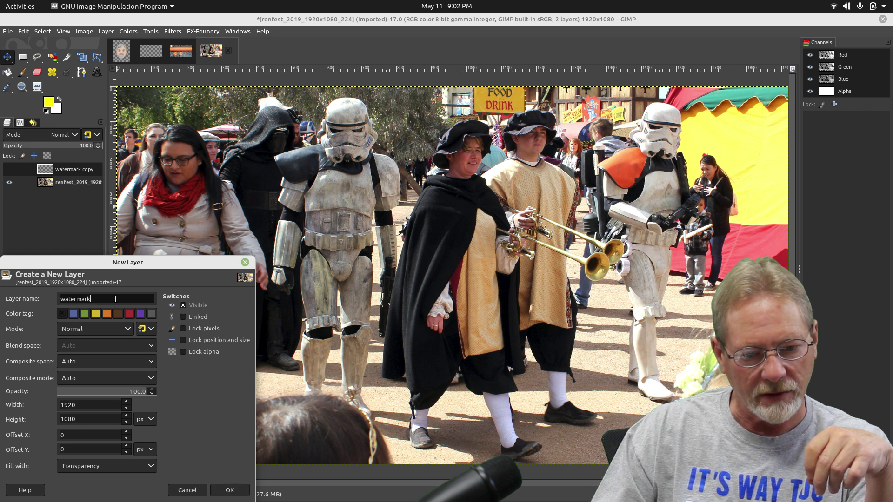
{"action": "left_click", "coordinate": [229, 495]}
Step: Paste the caricature face into the renfest photo
{"action": "right_click", "coordinate": [439, 143]}
{"action": "mouse_move", "coordinate": [476, 166]}
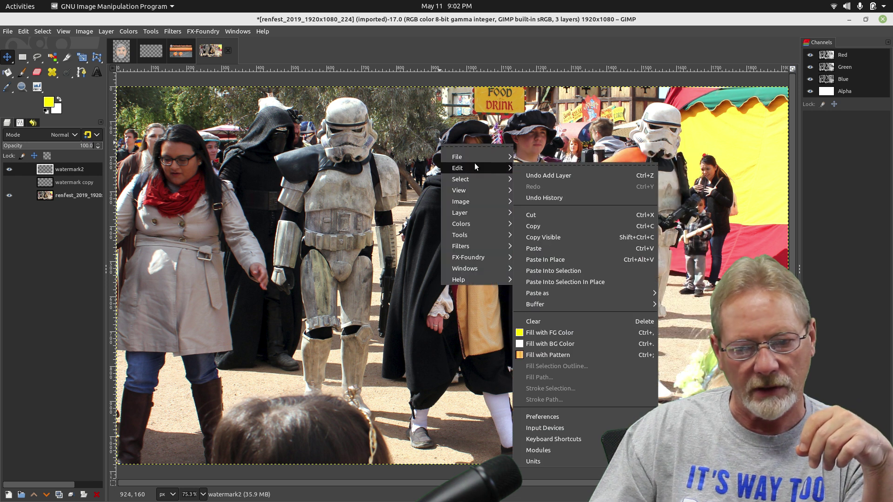
{"action": "left_click", "coordinate": [550, 249]}
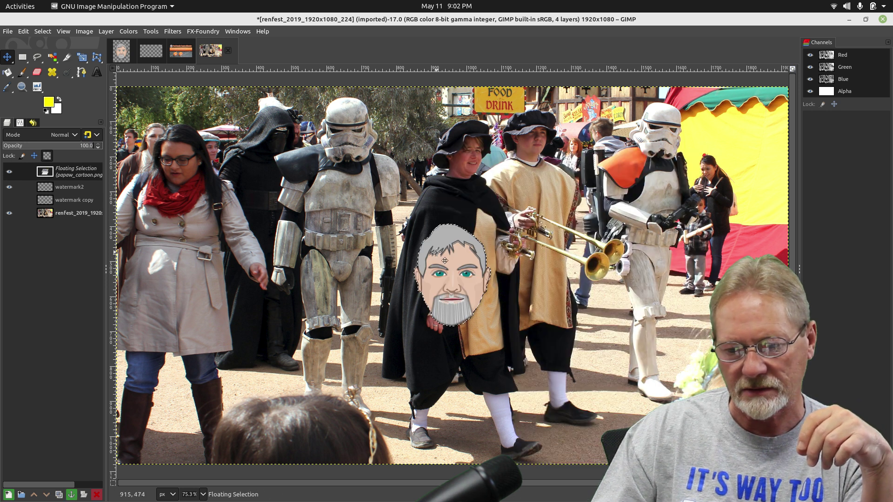
Step: Scale the pasted face down to 170×227 and move it into the top-right corner
{"action": "left_click", "coordinate": [82, 57]}
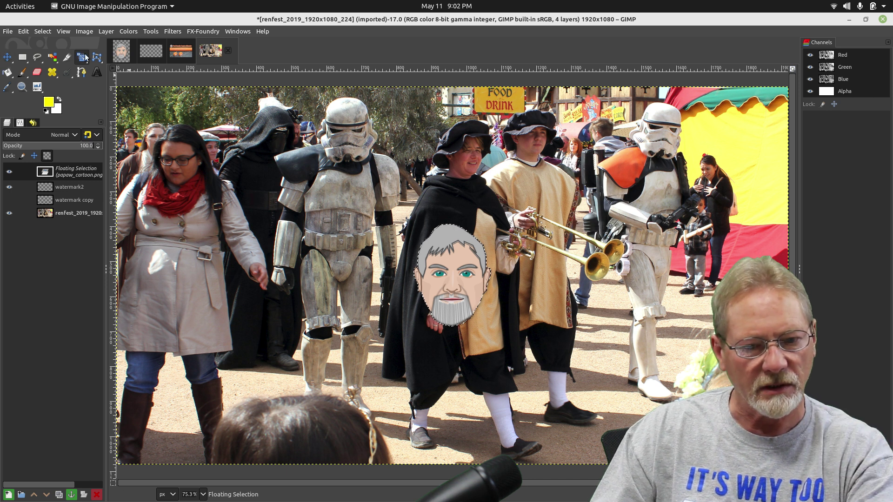
{"action": "left_click", "coordinate": [460, 241]}
{"action": "left_click_drag", "start_coordinate": [461, 241], "coordinate": [458, 286]}
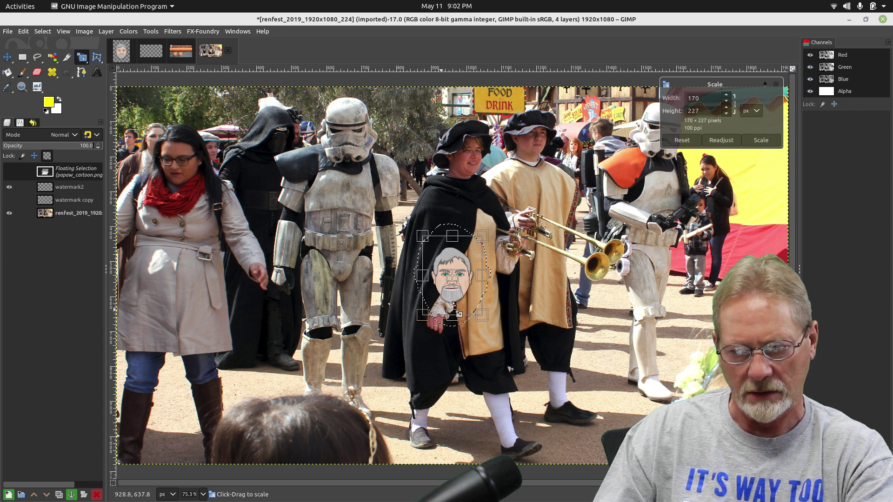
{"action": "left_click", "coordinate": [744, 140]}
{"action": "key", "text": "m"}
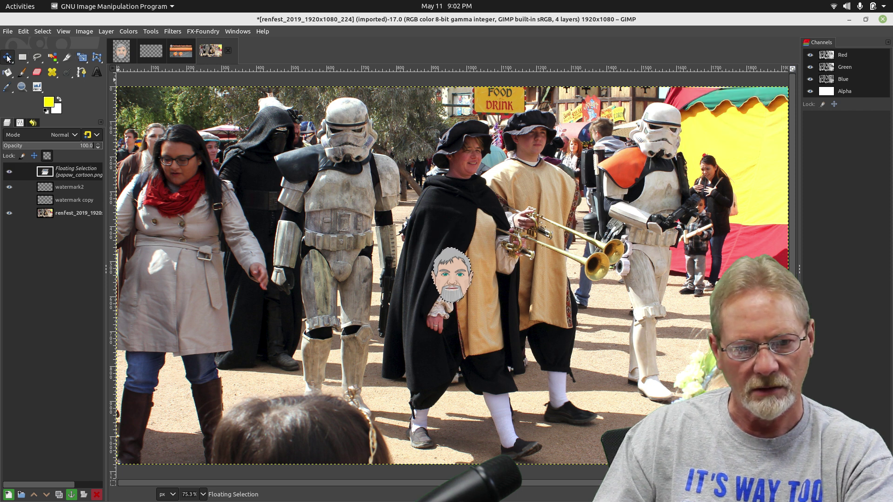
{"action": "left_click_drag", "start_coordinate": [459, 281], "coordinate": [763, 126]}
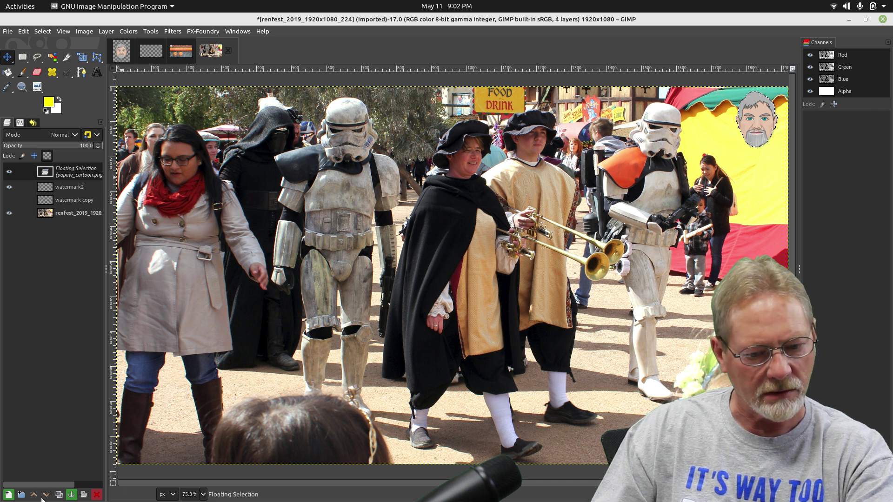
Step: Anchor the face onto watermark2, try opacity 53 and 40, then return it to 100
{"action": "left_click", "coordinate": [71, 495]}
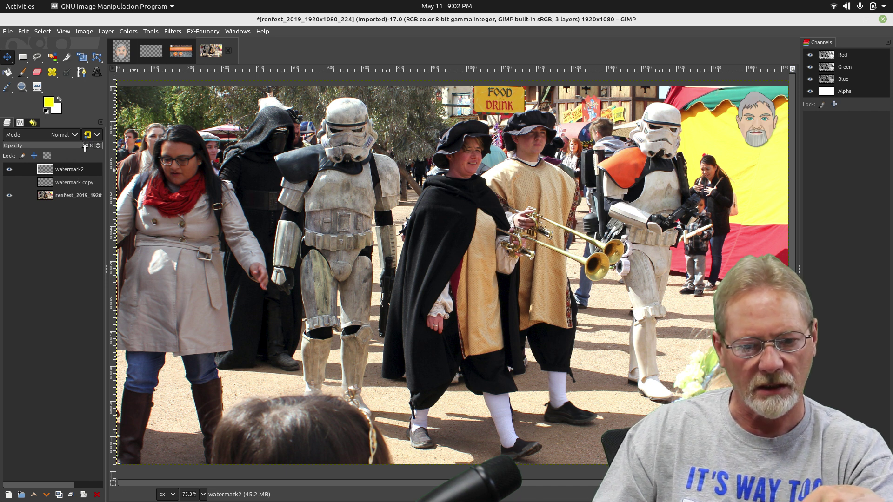
{"action": "left_click_drag", "start_coordinate": [84, 147], "coordinate": [51, 147]}
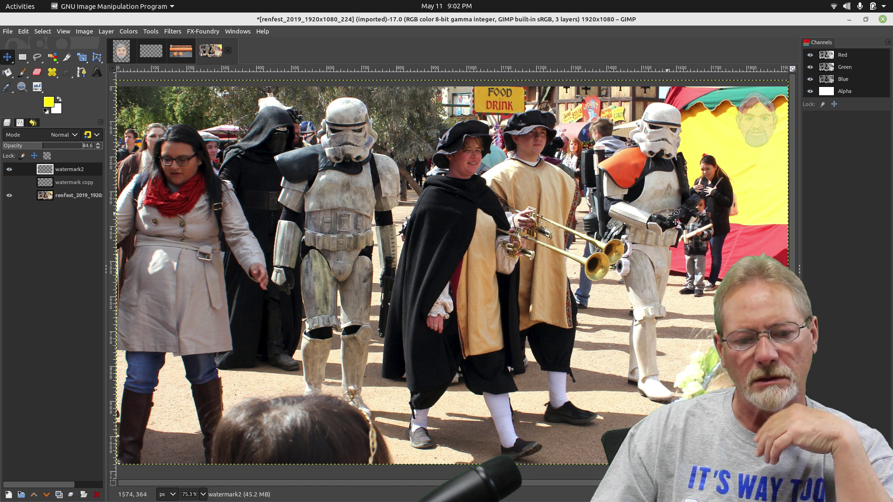
{"action": "left_click", "coordinate": [84, 145]}
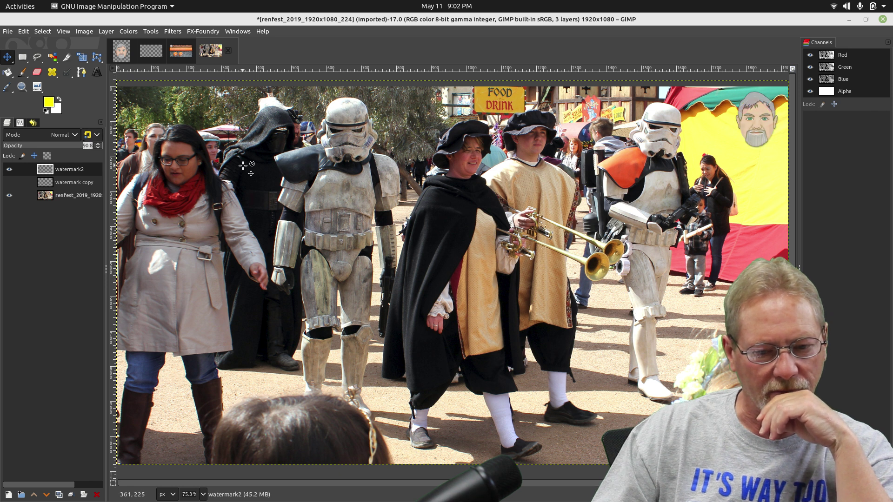
{"action": "type", "text": "40"}
{"action": "key", "text": "Return"}
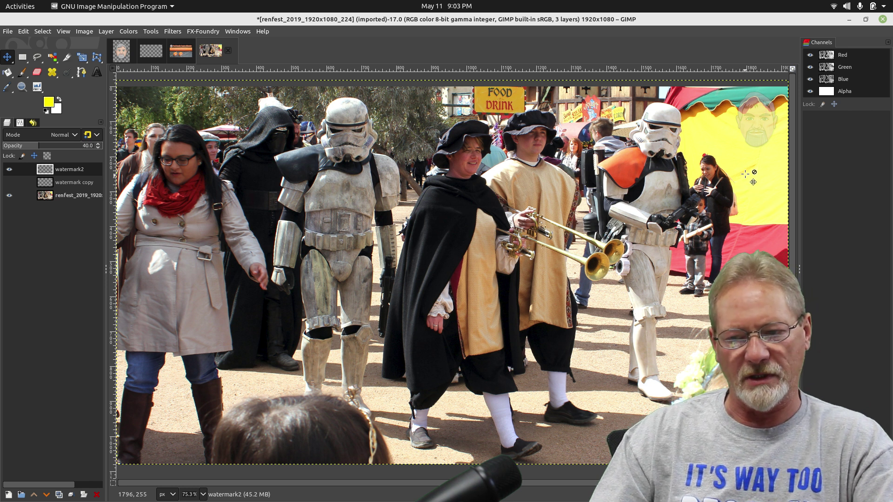
{"action": "left_click_drag", "start_coordinate": [21, 147], "coordinate": [103, 145]}
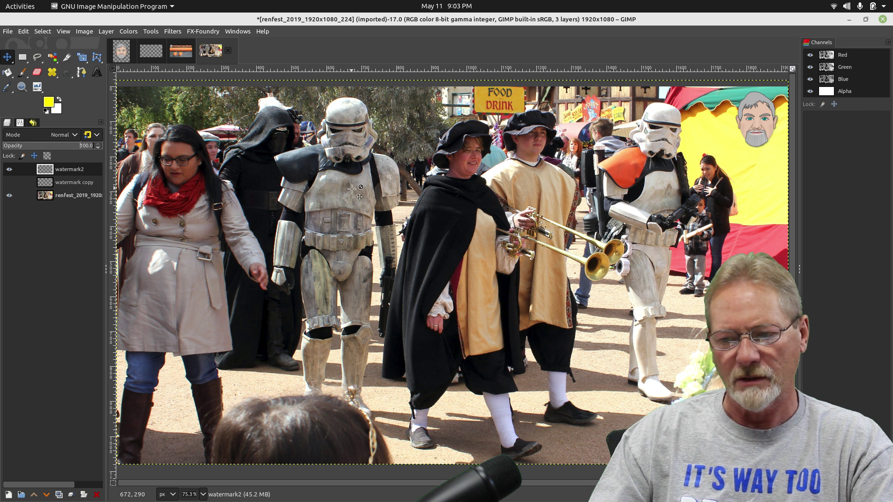